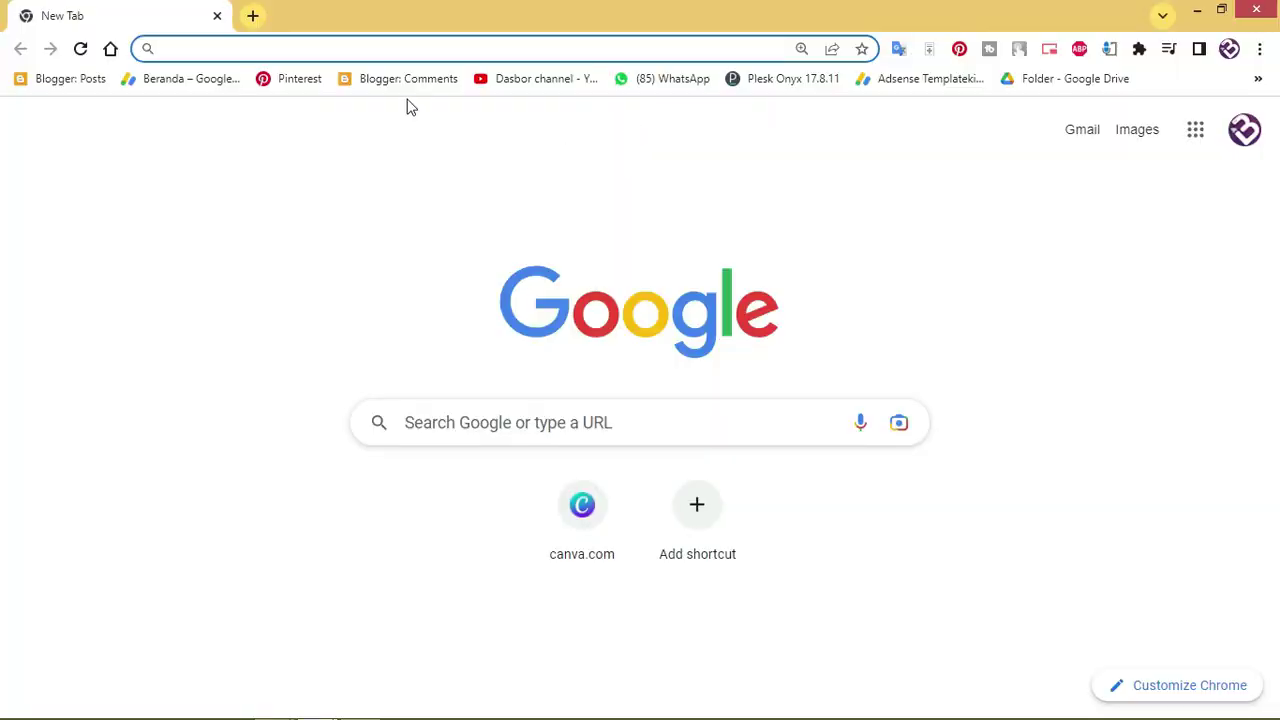
Step: Search Google for 'tome app', enlarge the results, and open the official tome.app site
{"action": "type", "text": "tome"}
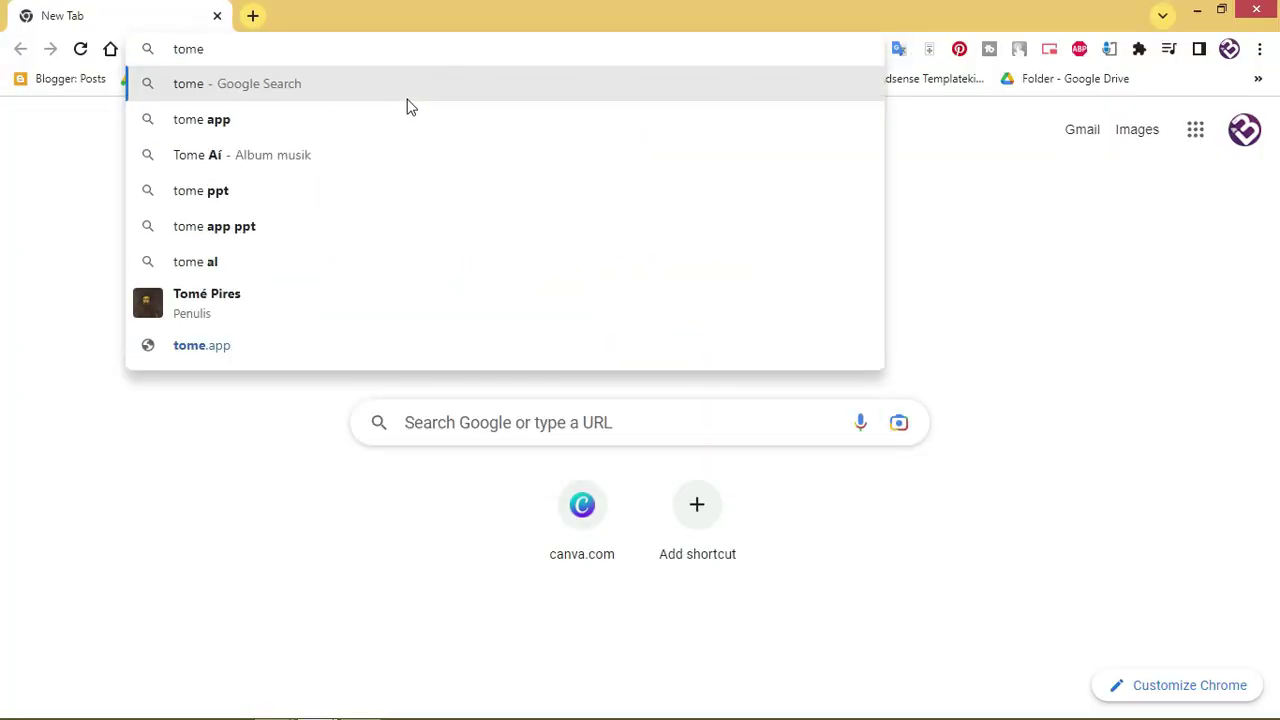
{"action": "left_click", "coordinate": [279, 116]}
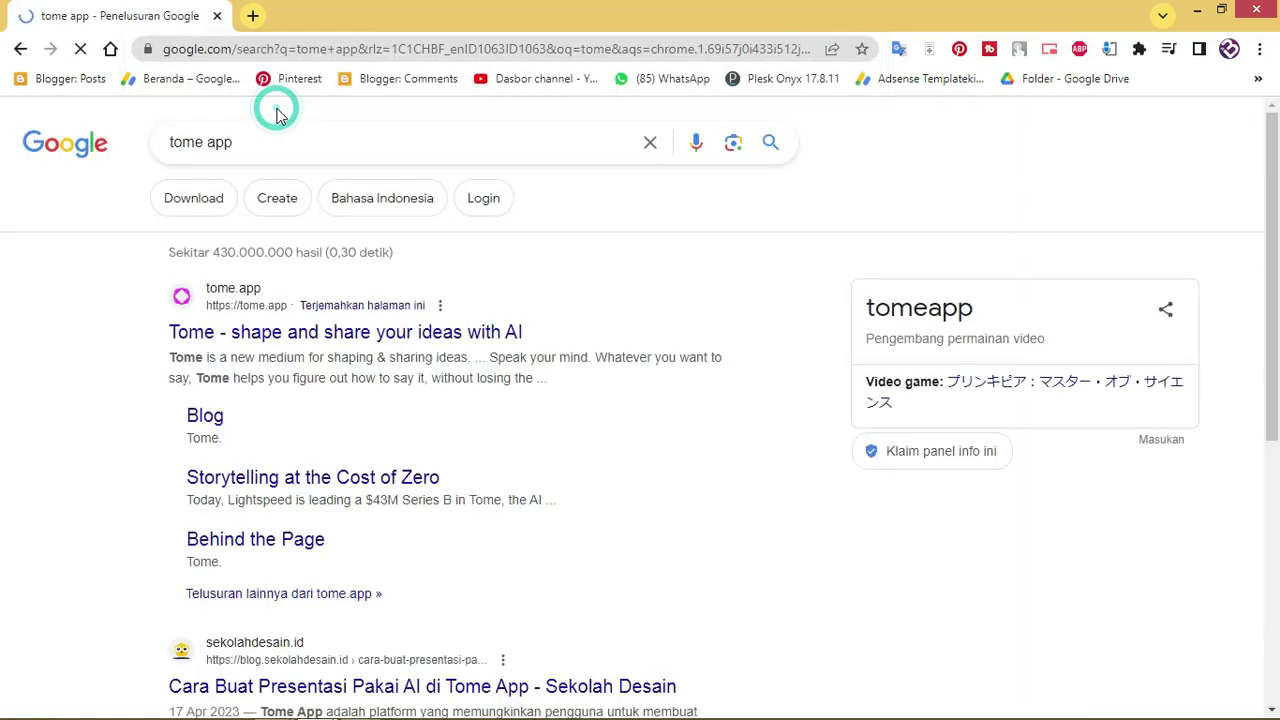
{"action": "key", "text": "ctrl+plus"}
{"action": "key", "text": "ctrl+plus"}
{"action": "key", "text": "ctrl+plus"}
{"action": "scroll", "coordinate": [337, 355], "scroll_direction": "down", "scroll_amount": 2}
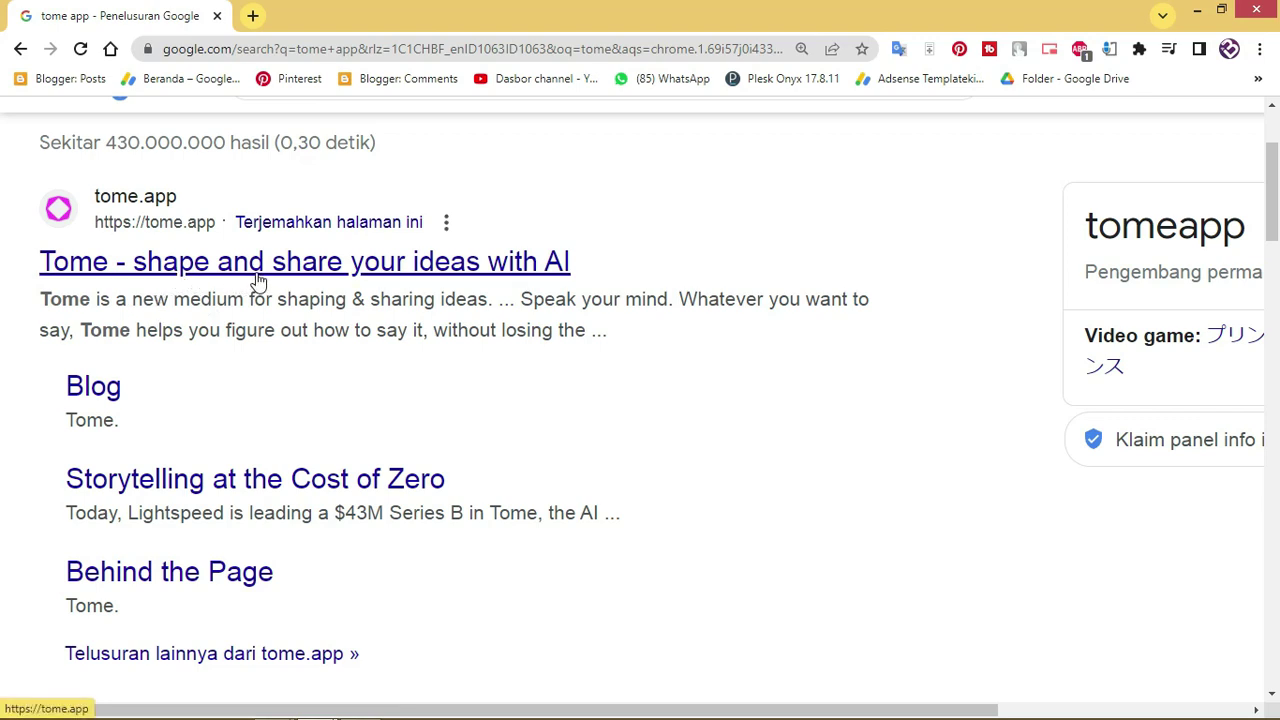
{"action": "left_click", "coordinate": [262, 268]}
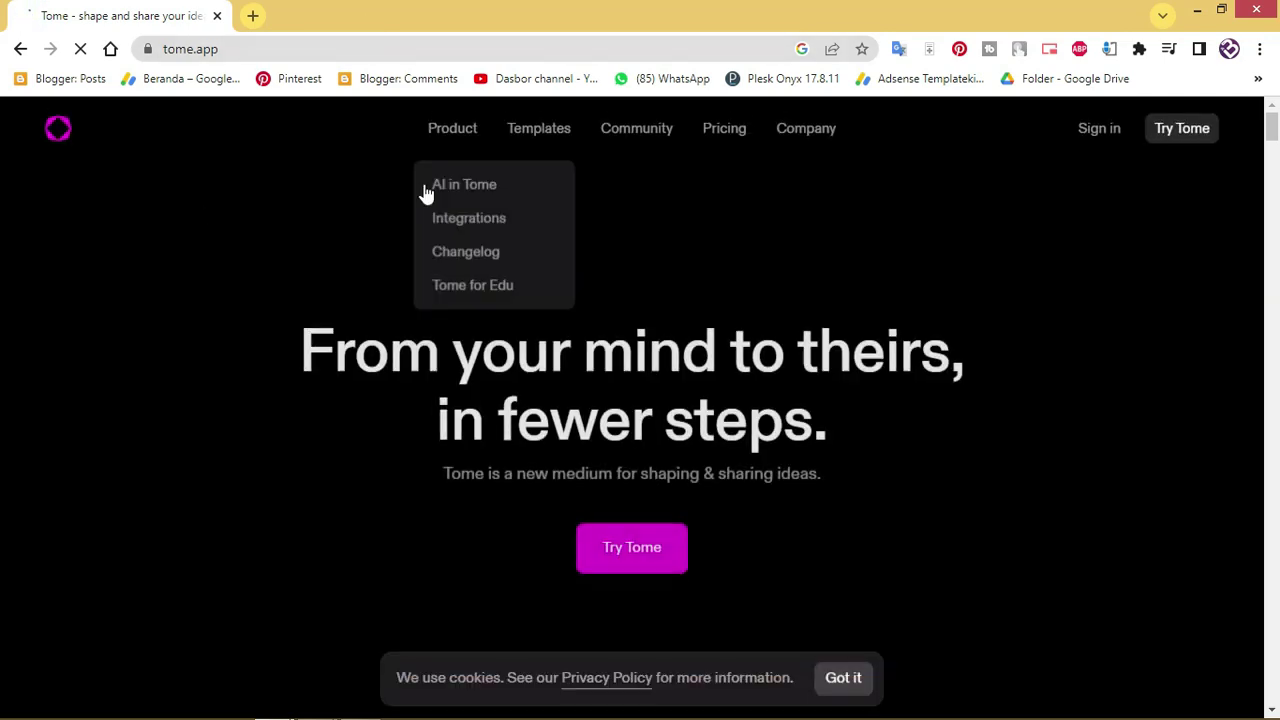
Step: Skim the tome.app homepage, then open the account sign-up page with Try Tome
{"action": "scroll", "coordinate": [668, 328], "scroll_direction": "down", "scroll_amount": 5}
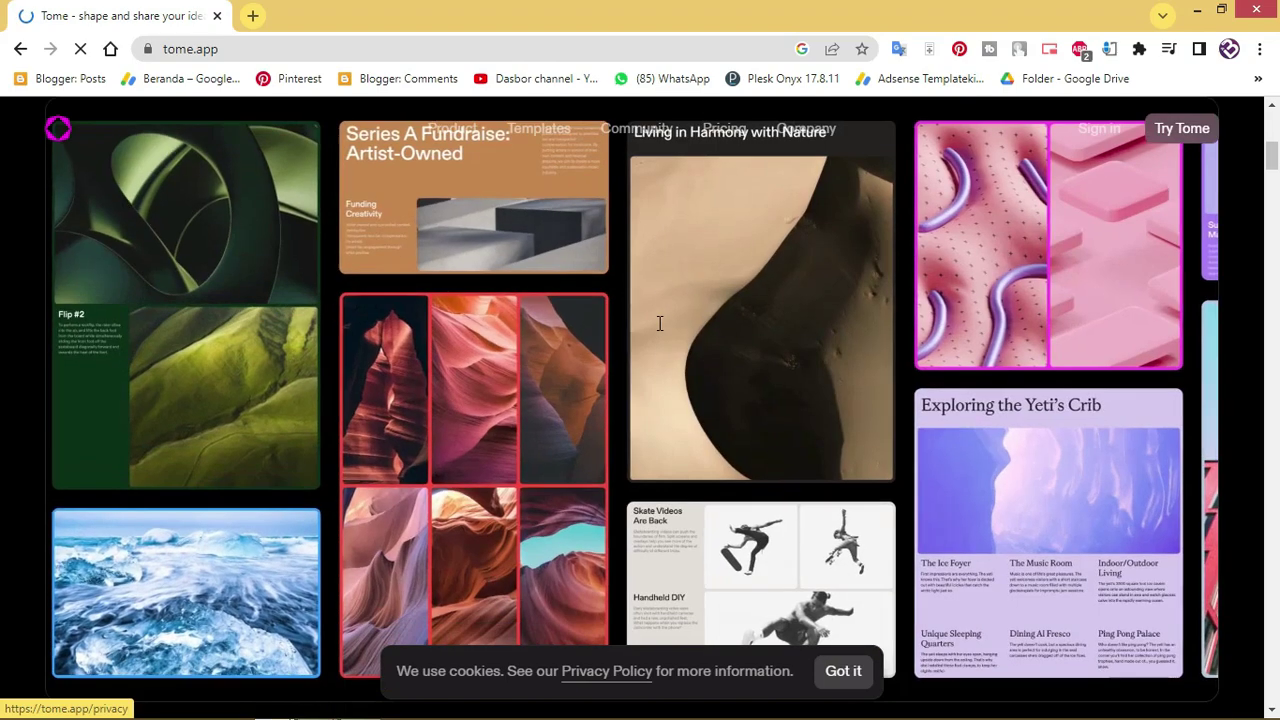
{"action": "scroll", "coordinate": [672, 318], "scroll_direction": "up", "scroll_amount": 5}
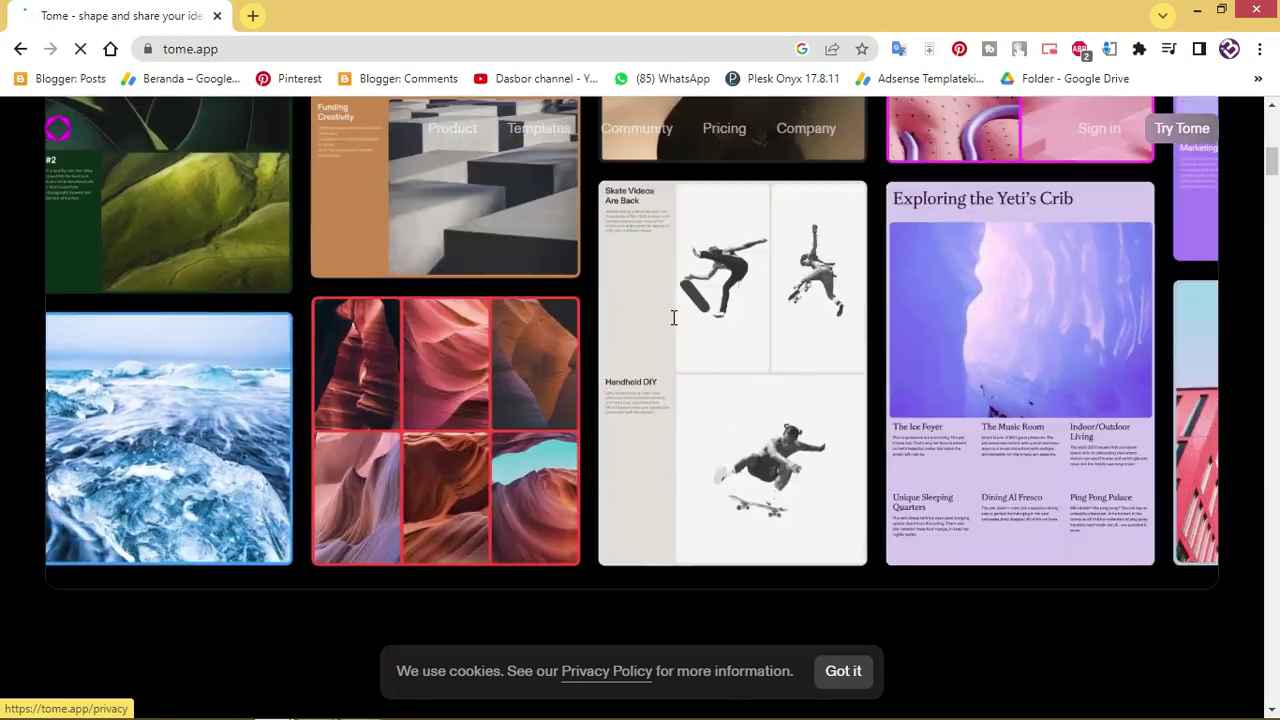
{"action": "scroll", "coordinate": [238, 331], "scroll_direction": "down", "scroll_amount": 3}
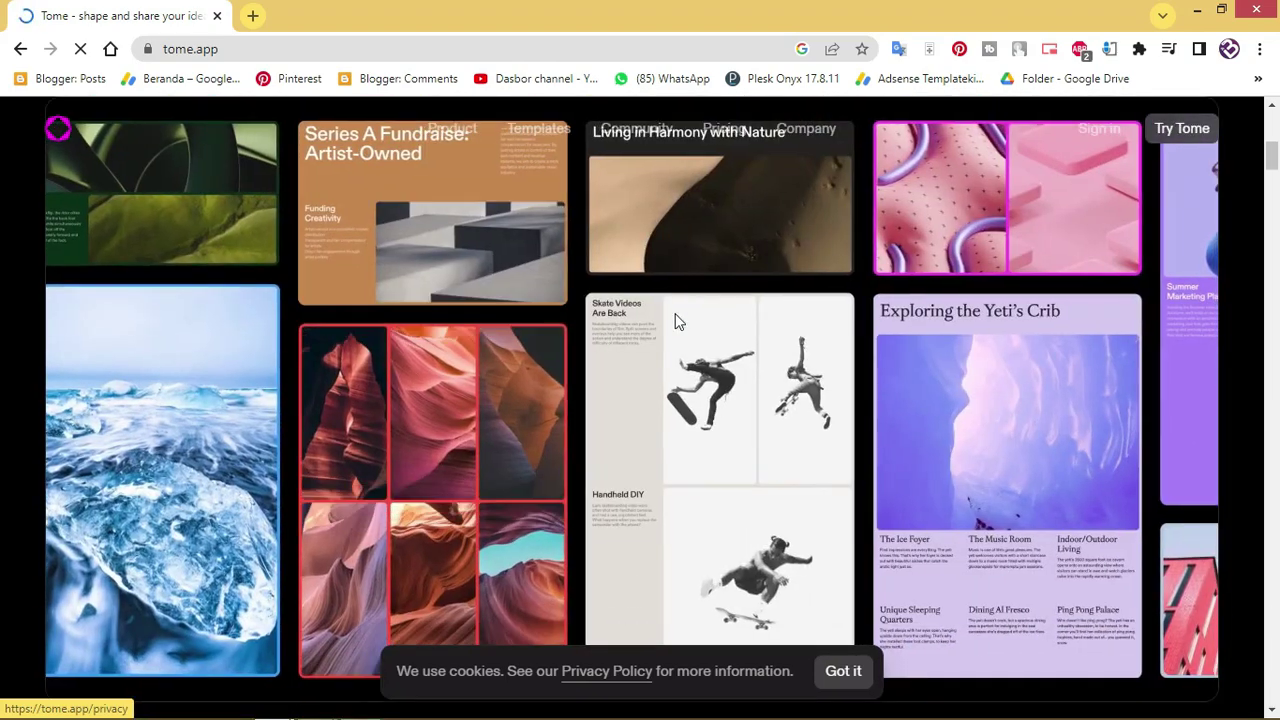
{"action": "scroll", "coordinate": [261, 342], "scroll_direction": "down", "scroll_amount": 2}
{"action": "scroll", "coordinate": [272, 330], "scroll_direction": "down", "scroll_amount": 3}
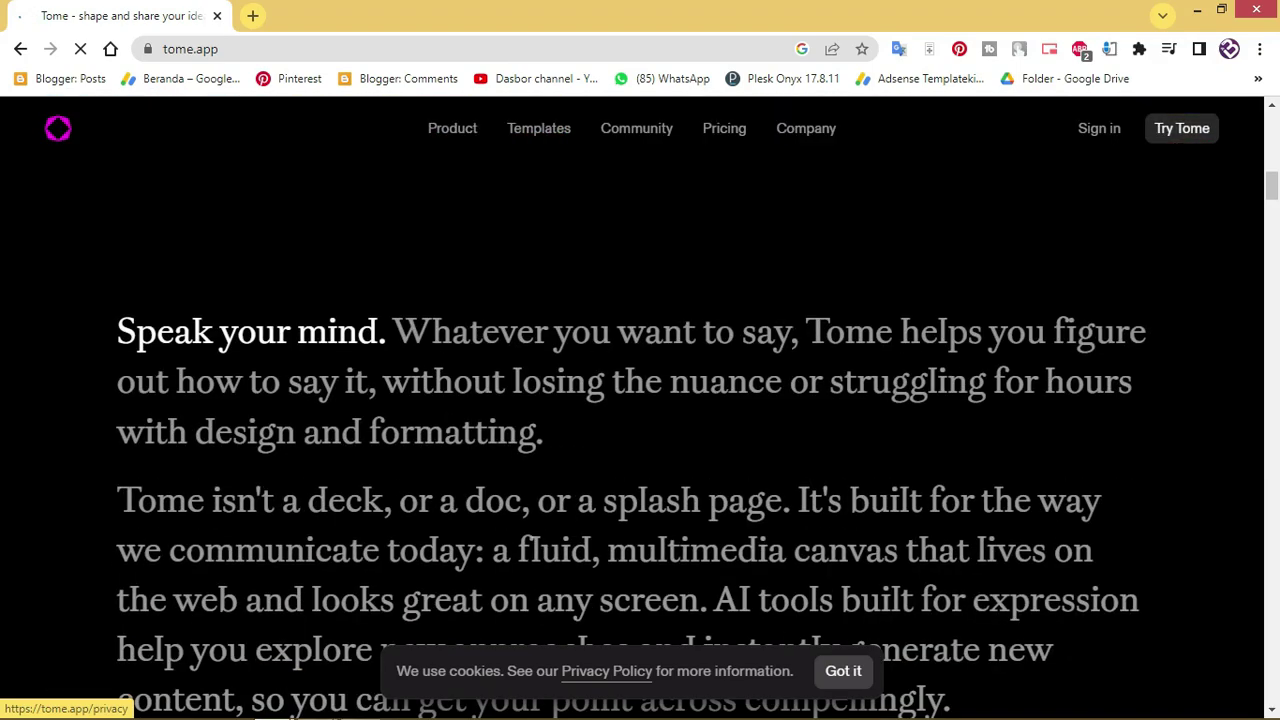
{"action": "scroll", "coordinate": [300, 330], "scroll_direction": "down", "scroll_amount": 2}
{"action": "scroll", "coordinate": [400, 333], "scroll_direction": "up", "scroll_amount": 3}
{"action": "scroll", "coordinate": [530, 338], "scroll_direction": "up", "scroll_amount": 4}
{"action": "scroll", "coordinate": [640, 342], "scroll_direction": "up", "scroll_amount": 3}
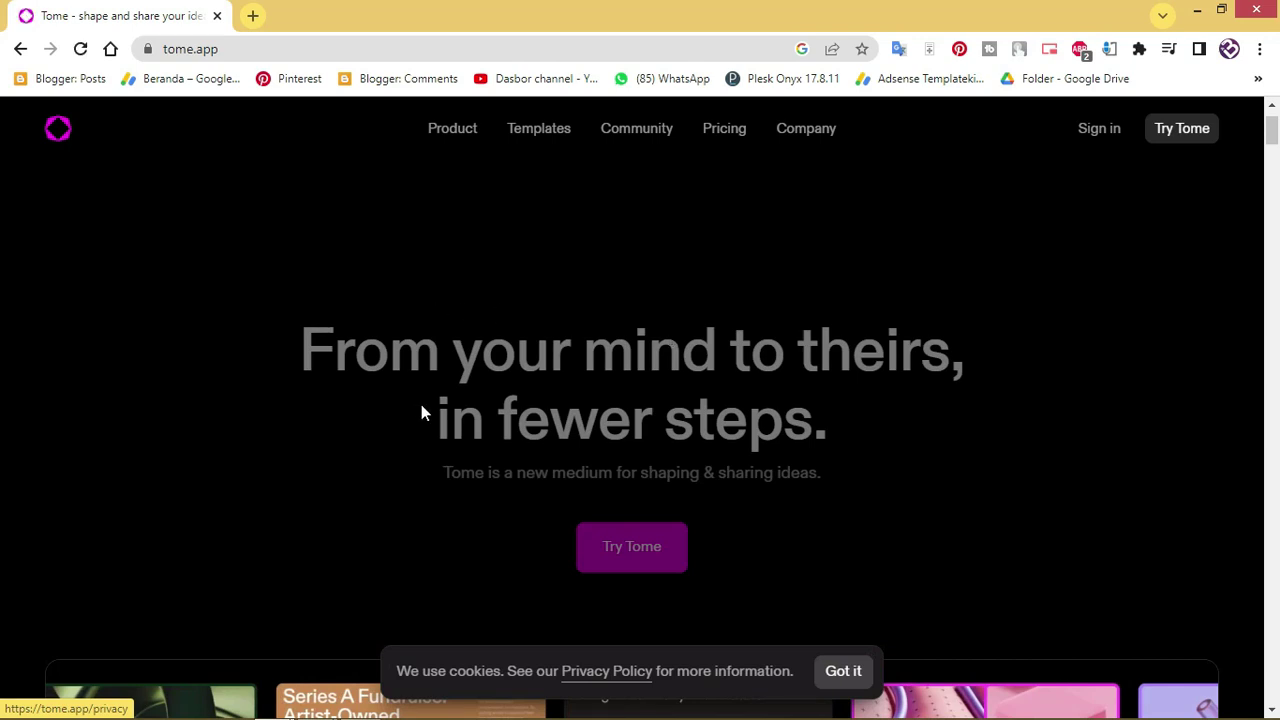
{"action": "left_click", "coordinate": [643, 544]}
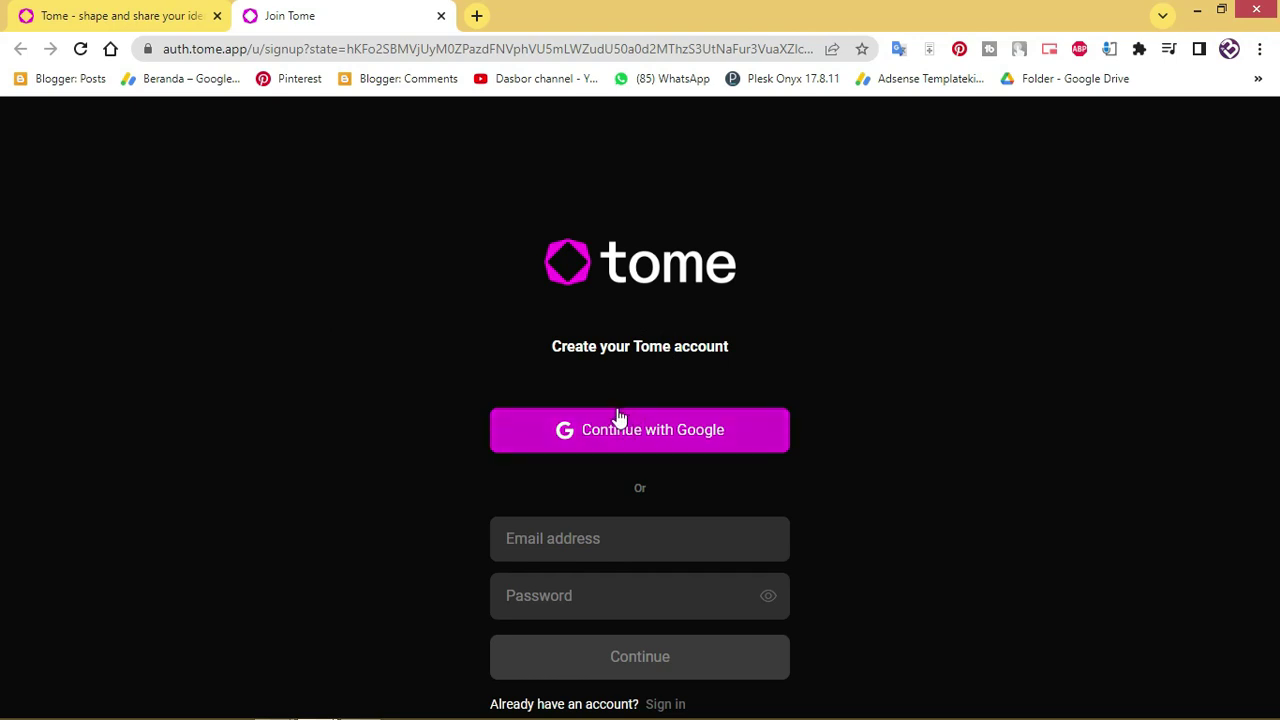
Step: Sign up with Continue with Google using the existing Google account
{"action": "scroll", "coordinate": [700, 449], "scroll_direction": "down", "scroll_amount": 1}
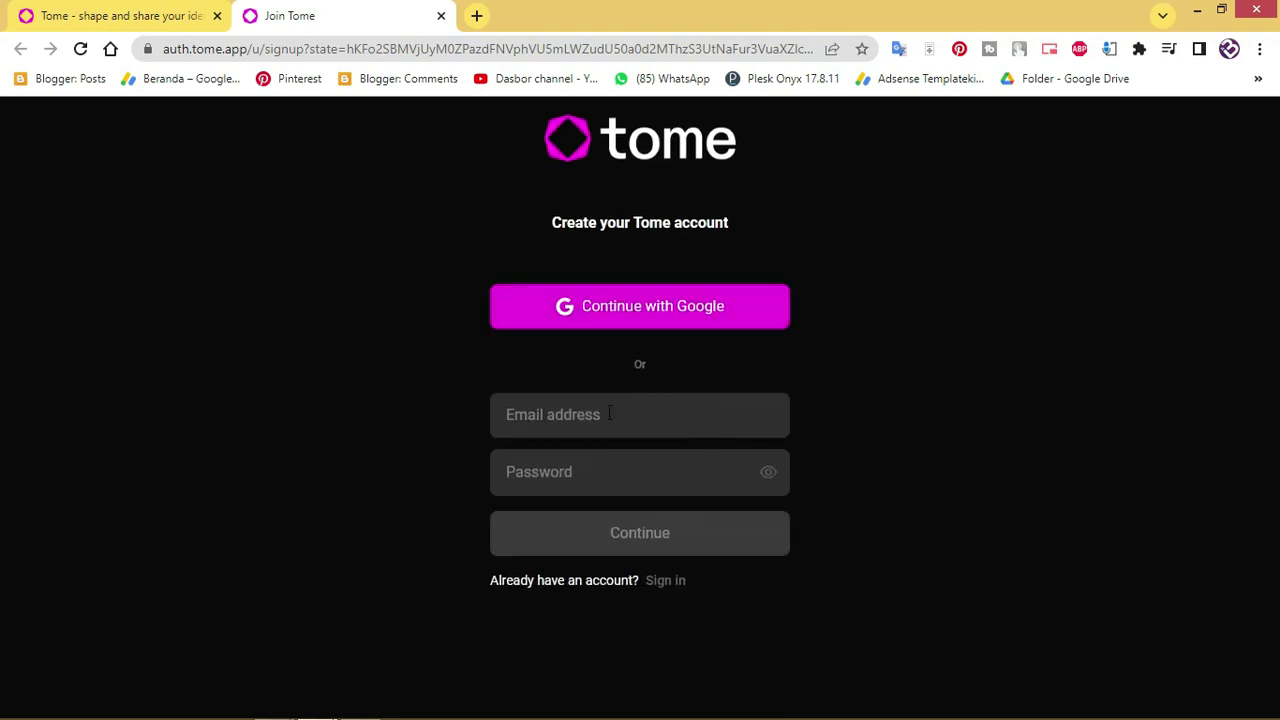
{"action": "scroll", "coordinate": [577, 434], "scroll_direction": "up", "scroll_amount": 1}
{"action": "left_click", "coordinate": [621, 402]}
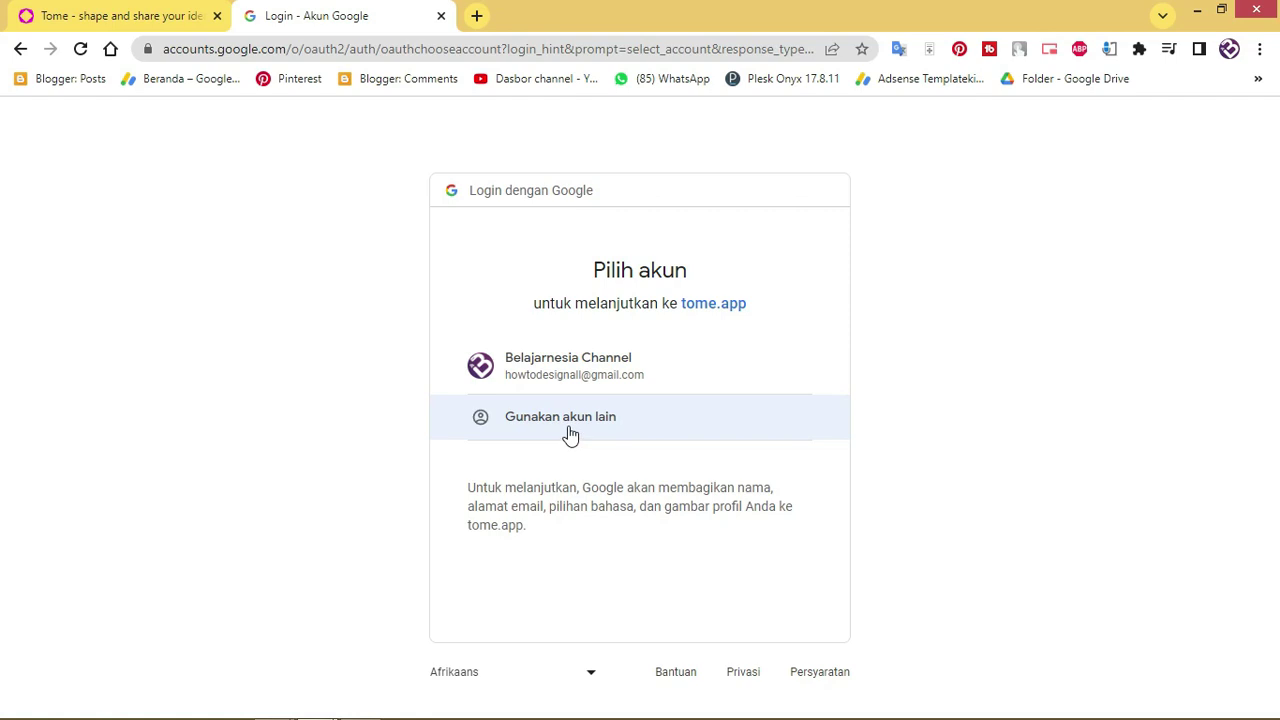
{"action": "left_click", "coordinate": [604, 372]}
{"action": "left_click", "coordinate": [604, 372]}
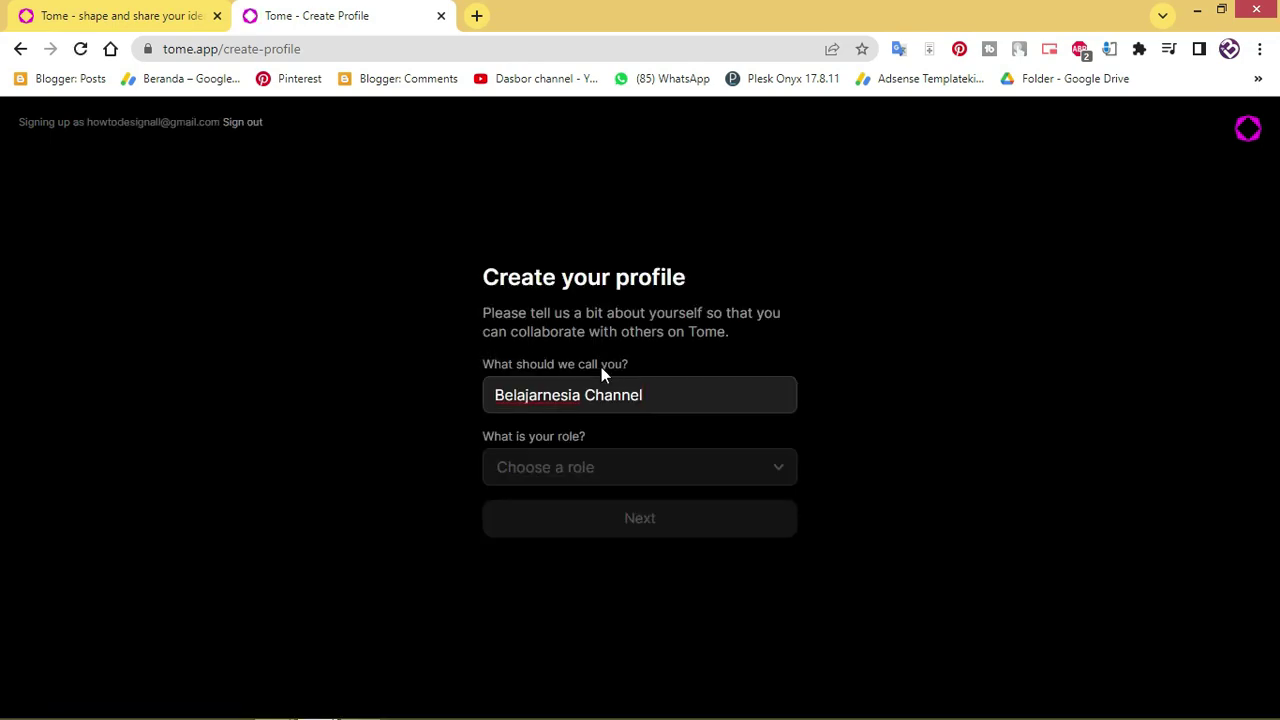
Step: Set the profile role to Educator and create the workspace 'Smk singaparna'
{"action": "left_click", "coordinate": [583, 473]}
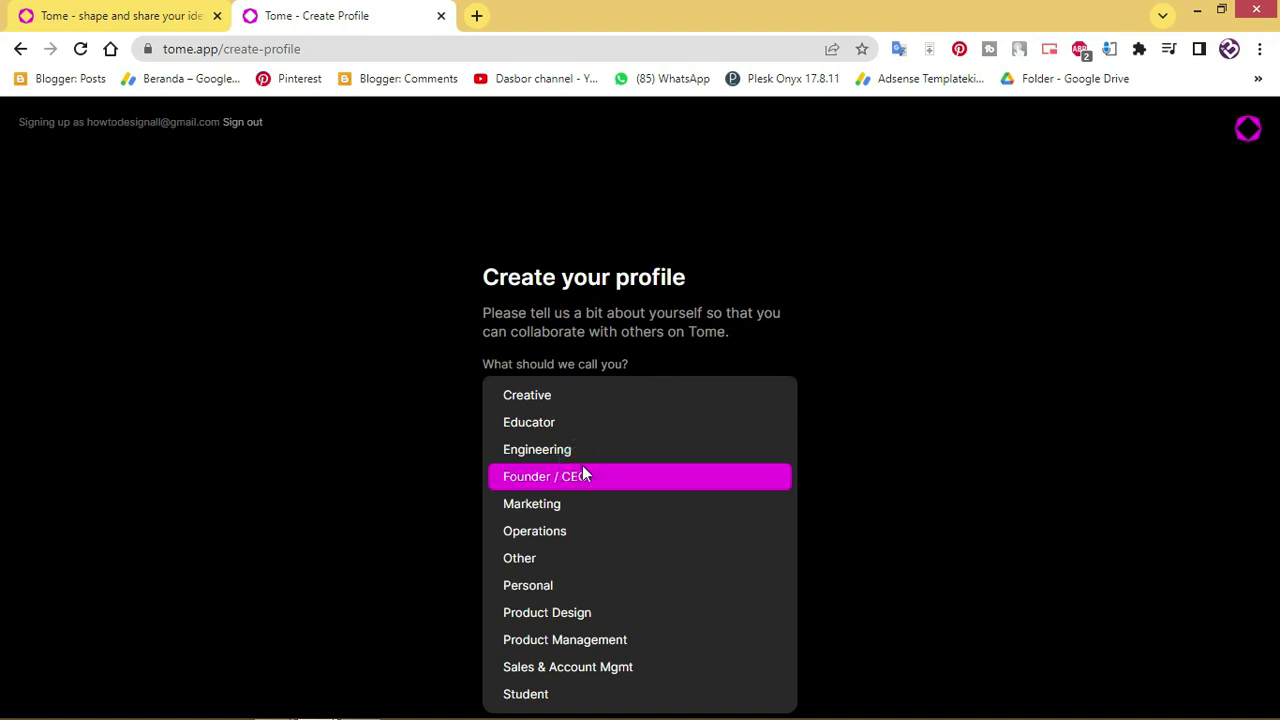
{"action": "left_click", "coordinate": [522, 432]}
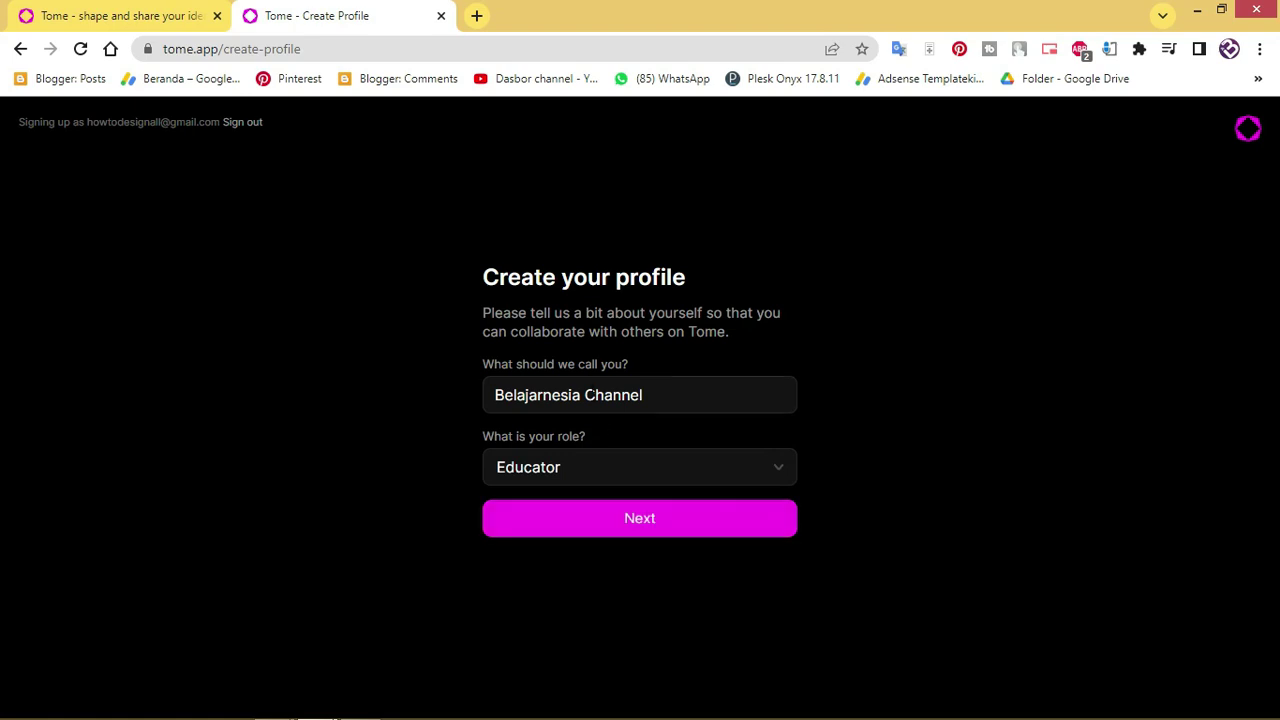
{"action": "left_click_drag", "start_coordinate": [678, 390], "coordinate": [373, 398]}
{"action": "left_click", "coordinate": [586, 524]}
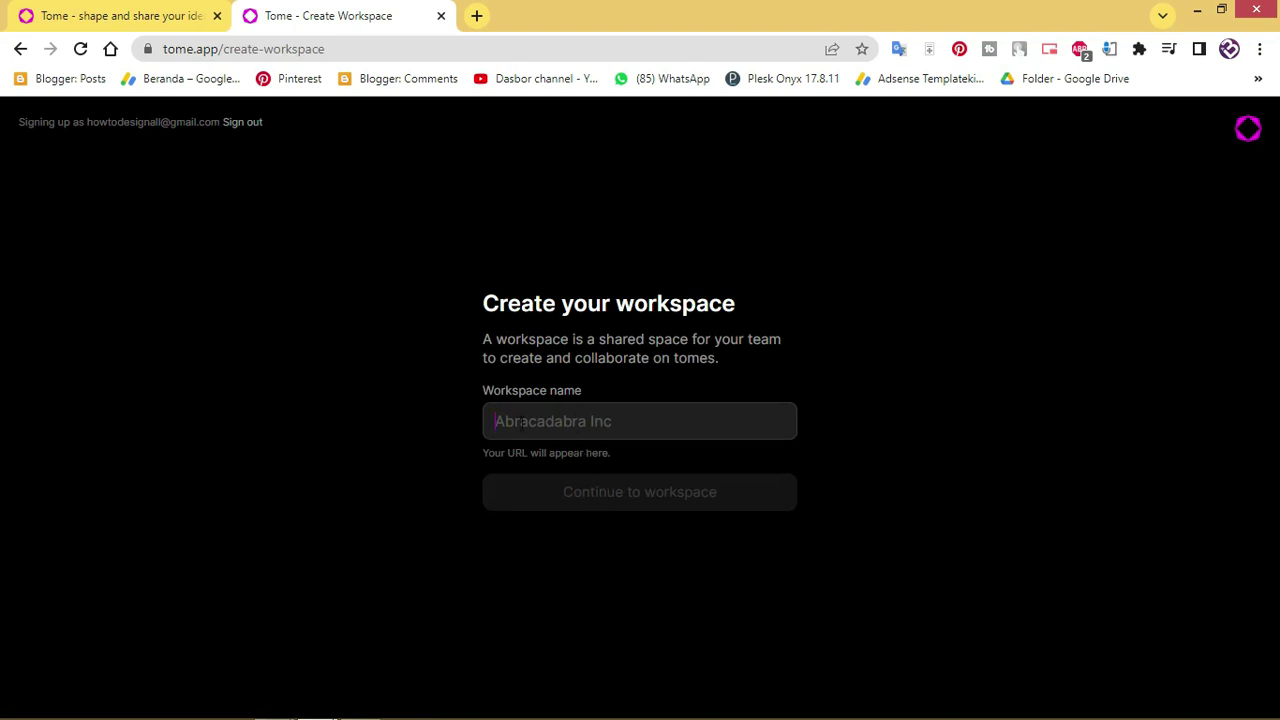
{"action": "type", "text": "Smk singaparna"}
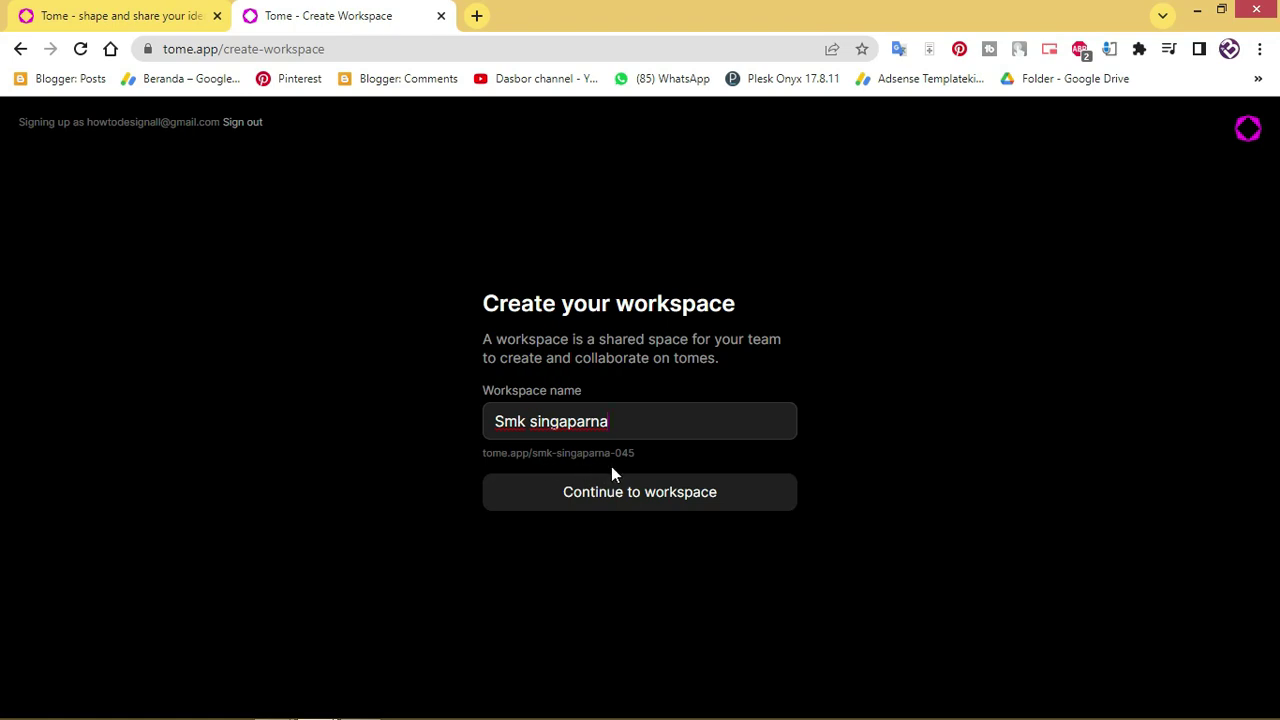
{"action": "left_click", "coordinate": [643, 489]}
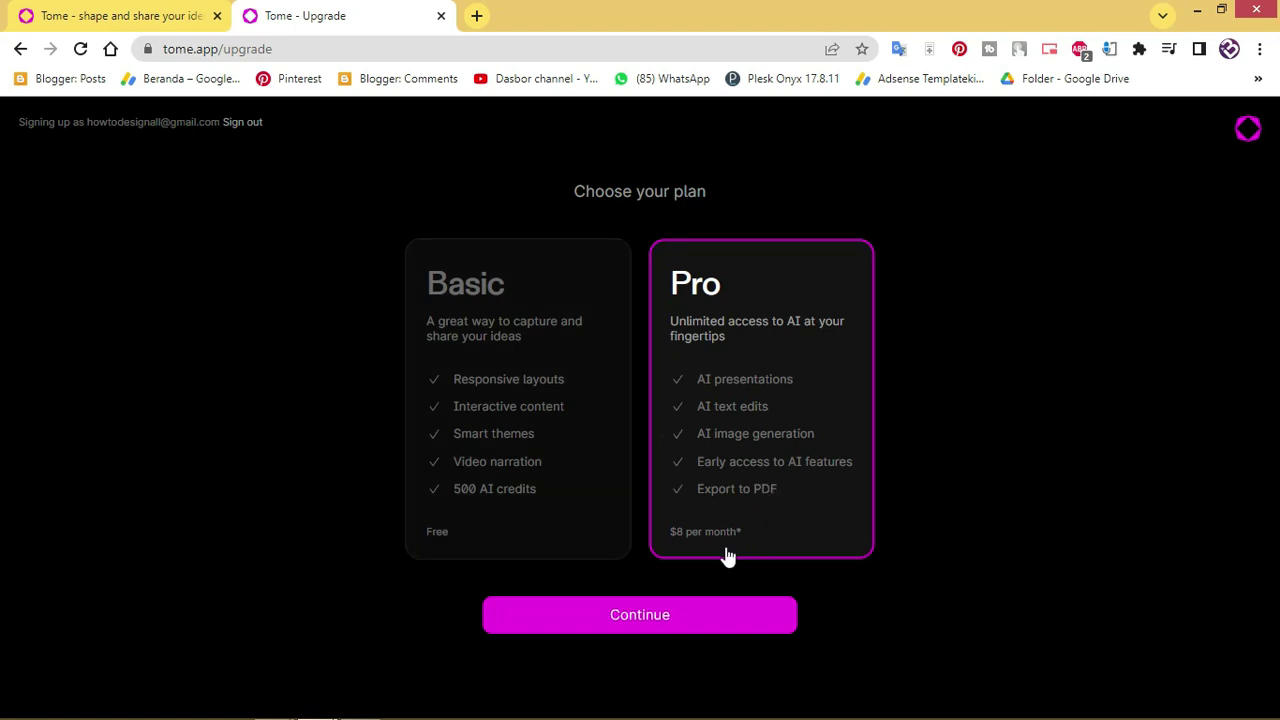
Step: Select the free Basic plan and continue to the workspace dashboard
{"action": "left_click", "coordinate": [443, 325]}
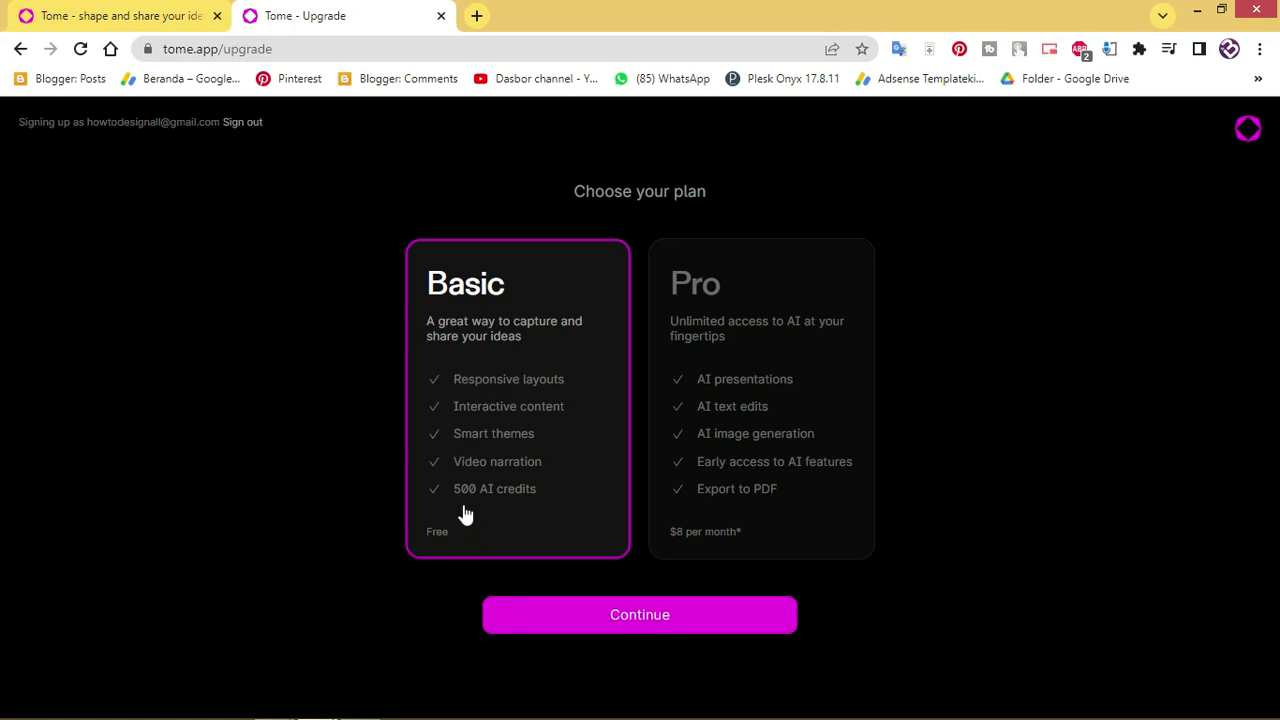
{"action": "left_click", "coordinate": [578, 610]}
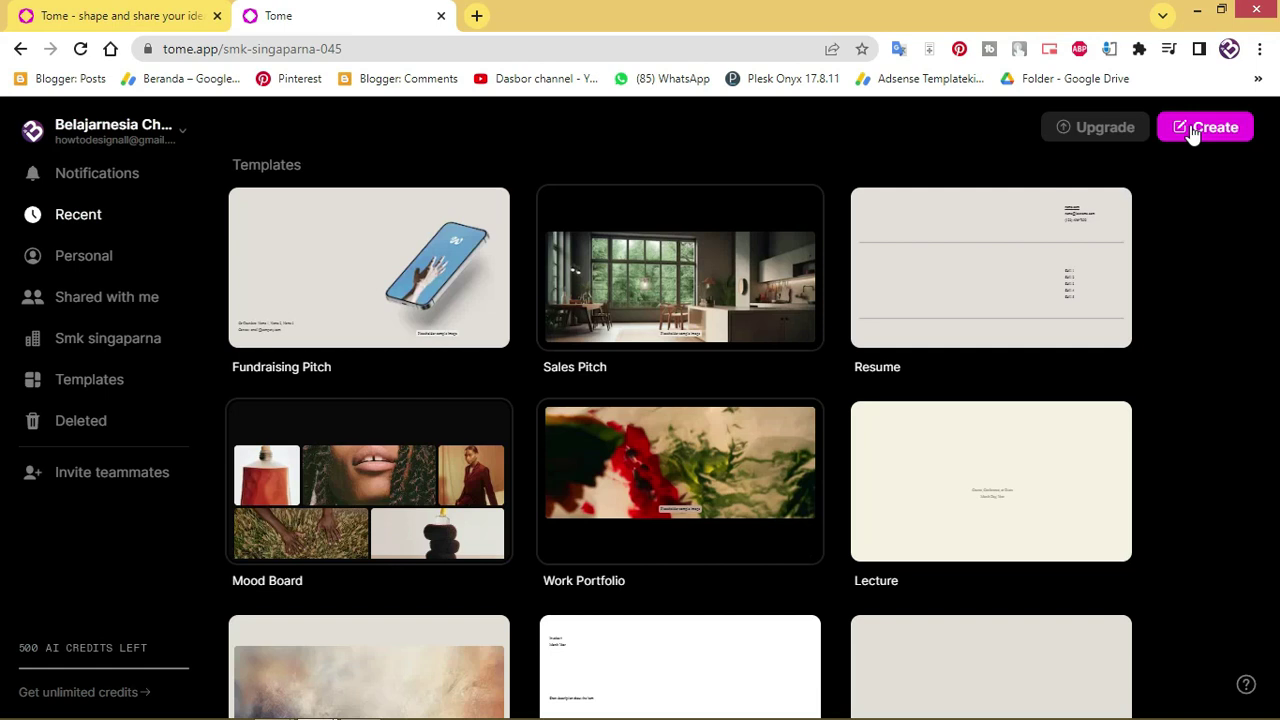
Step: Create a new tome and choose 'Create presentation about…' from the command menu
{"action": "left_click", "coordinate": [1193, 130]}
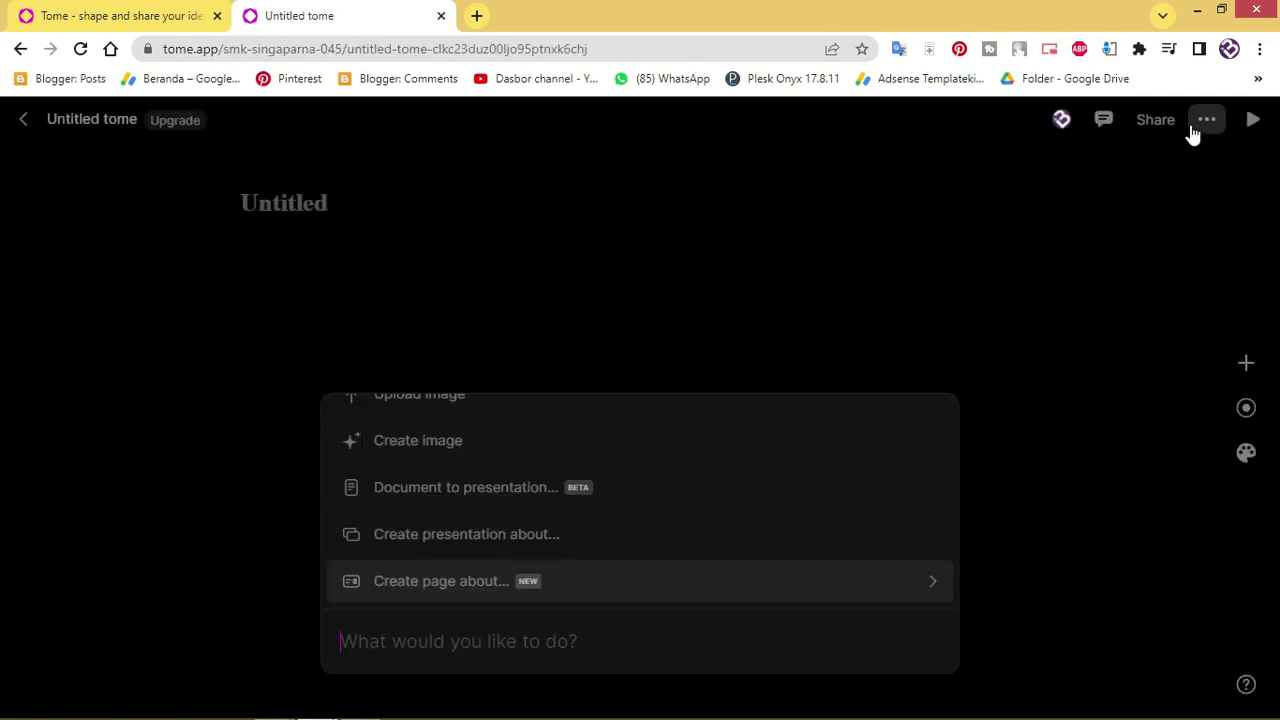
{"action": "scroll", "coordinate": [483, 460], "scroll_direction": "up", "scroll_amount": 2}
{"action": "scroll", "coordinate": [483, 455], "scroll_direction": "down", "scroll_amount": 2}
{"action": "scroll", "coordinate": [470, 470], "scroll_direction": "up", "scroll_amount": 2}
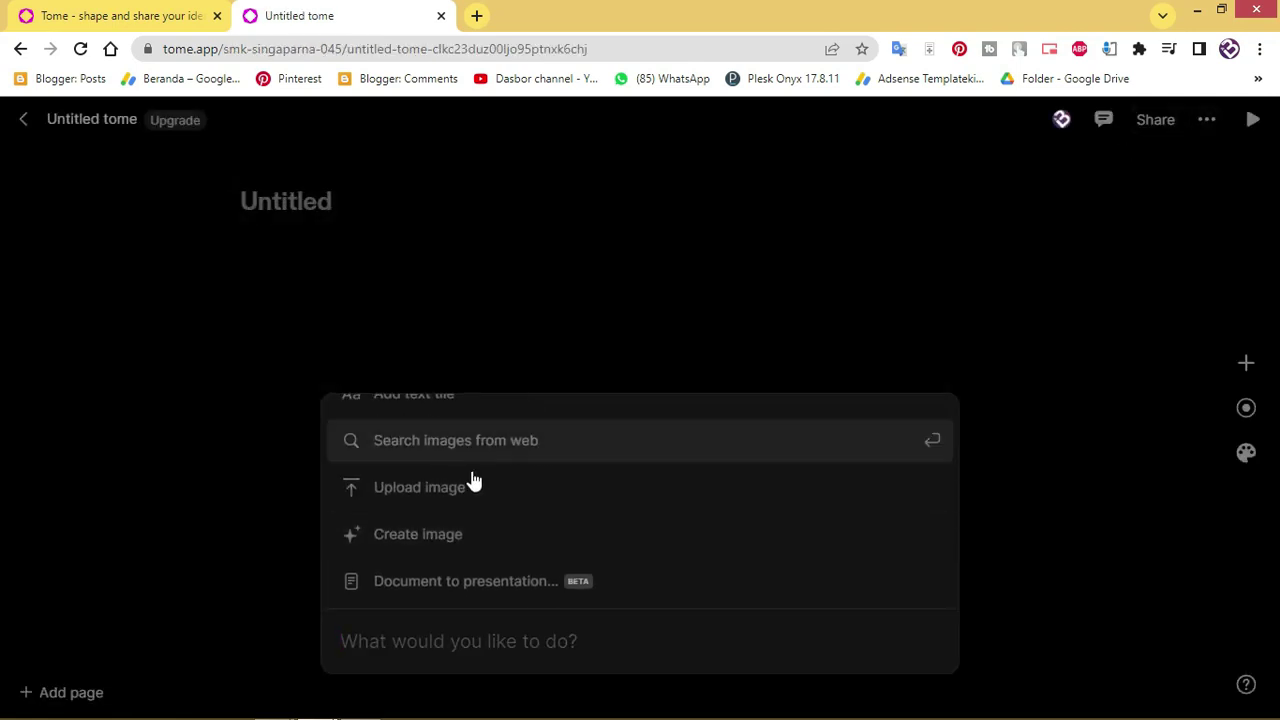
{"action": "scroll", "coordinate": [465, 490], "scroll_direction": "up", "scroll_amount": 2}
{"action": "scroll", "coordinate": [500, 476], "scroll_direction": "down", "scroll_amount": 3}
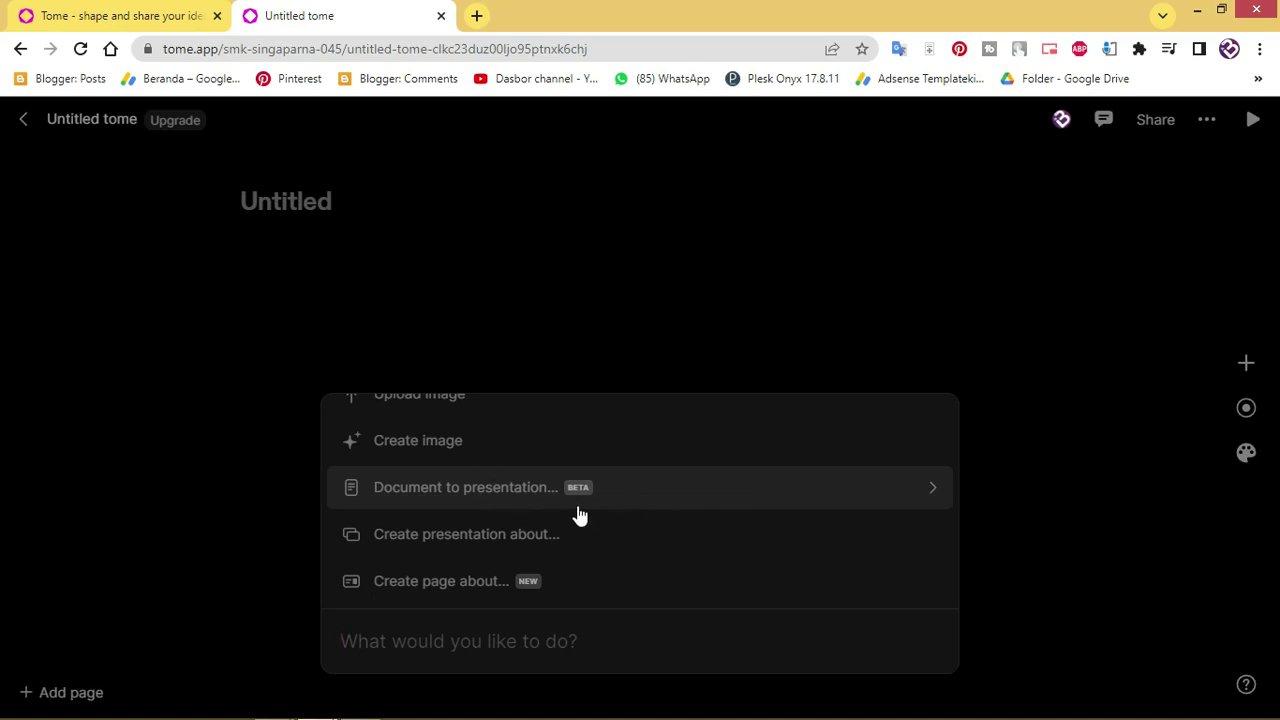
{"action": "left_click", "coordinate": [523, 536]}
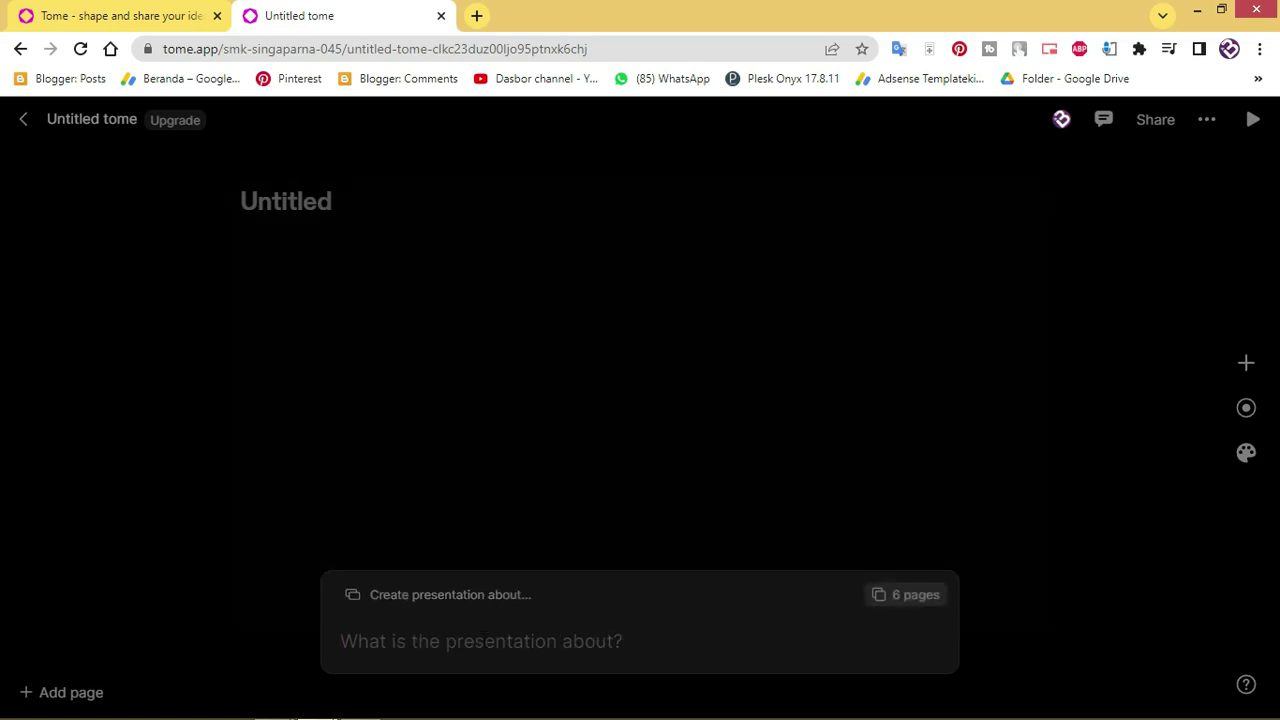
Step: Enter the presentation topic 'Siklus Mahluk Hidup' and raise the page length
{"action": "left_click", "coordinate": [482, 642]}
{"action": "type", "text": "Siklus Mahluk Hidpu"}
{"action": "key", "text": "BackSpace"}
{"action": "key", "text": "BackSpace"}
{"action": "type", "text": "up"}
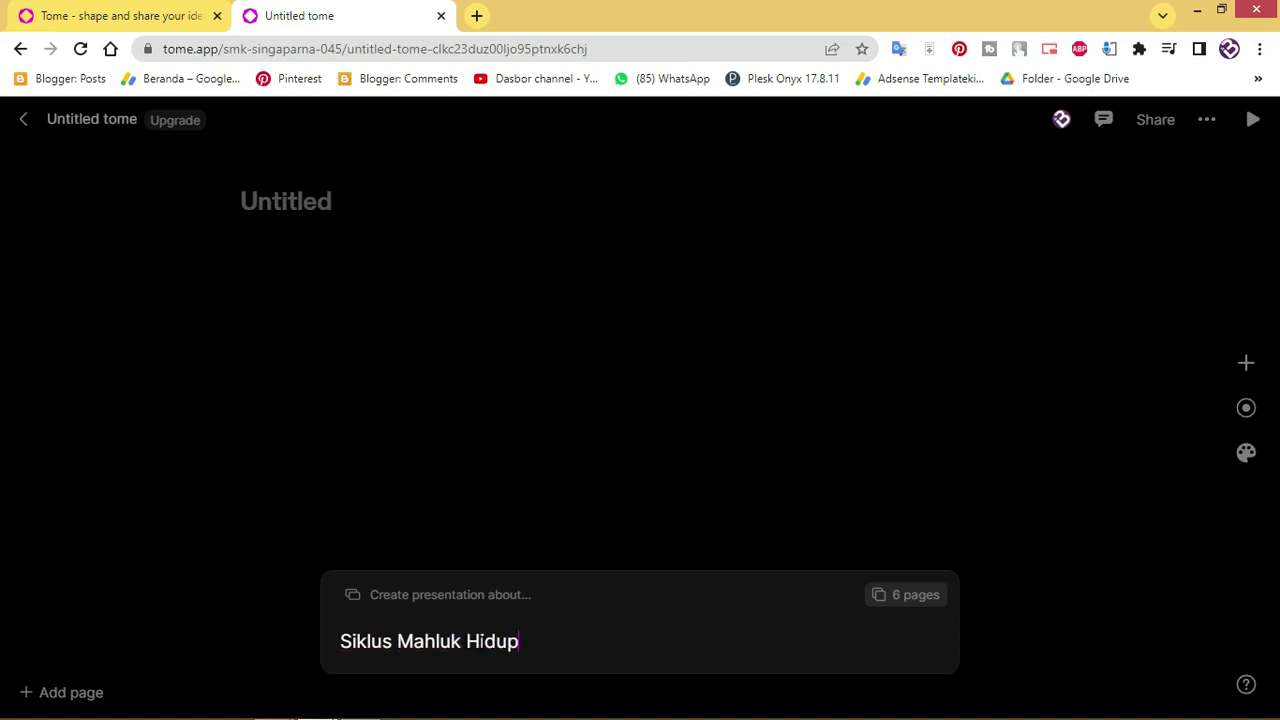
{"action": "left_click", "coordinate": [930, 598]}
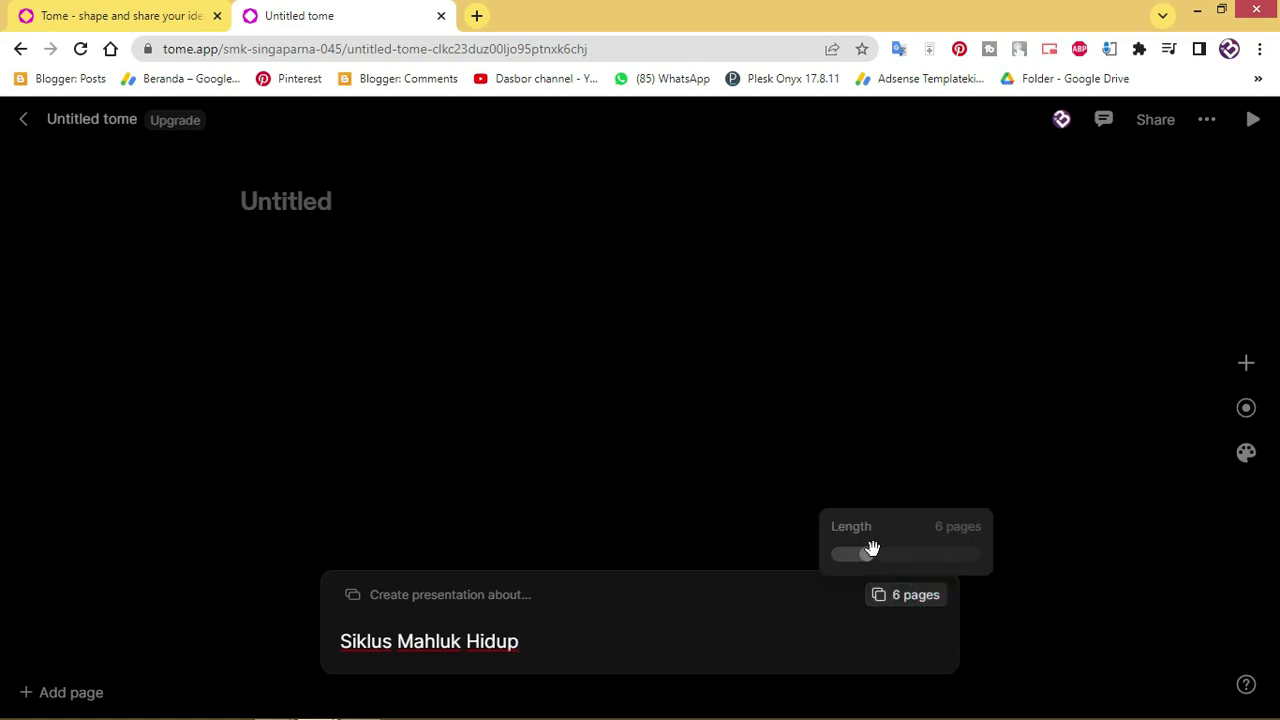
{"action": "key", "text": "Return"}
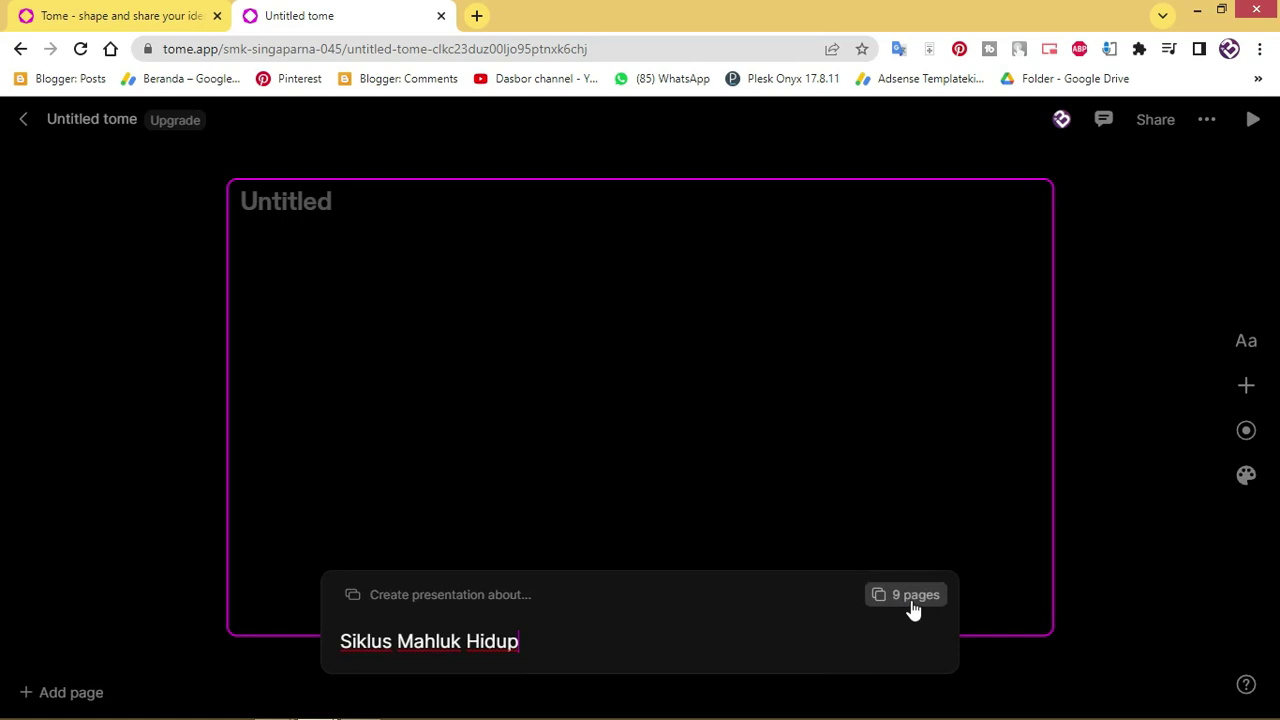
{"action": "left_click_drag", "start_coordinate": [884, 553], "coordinate": [892, 555]}
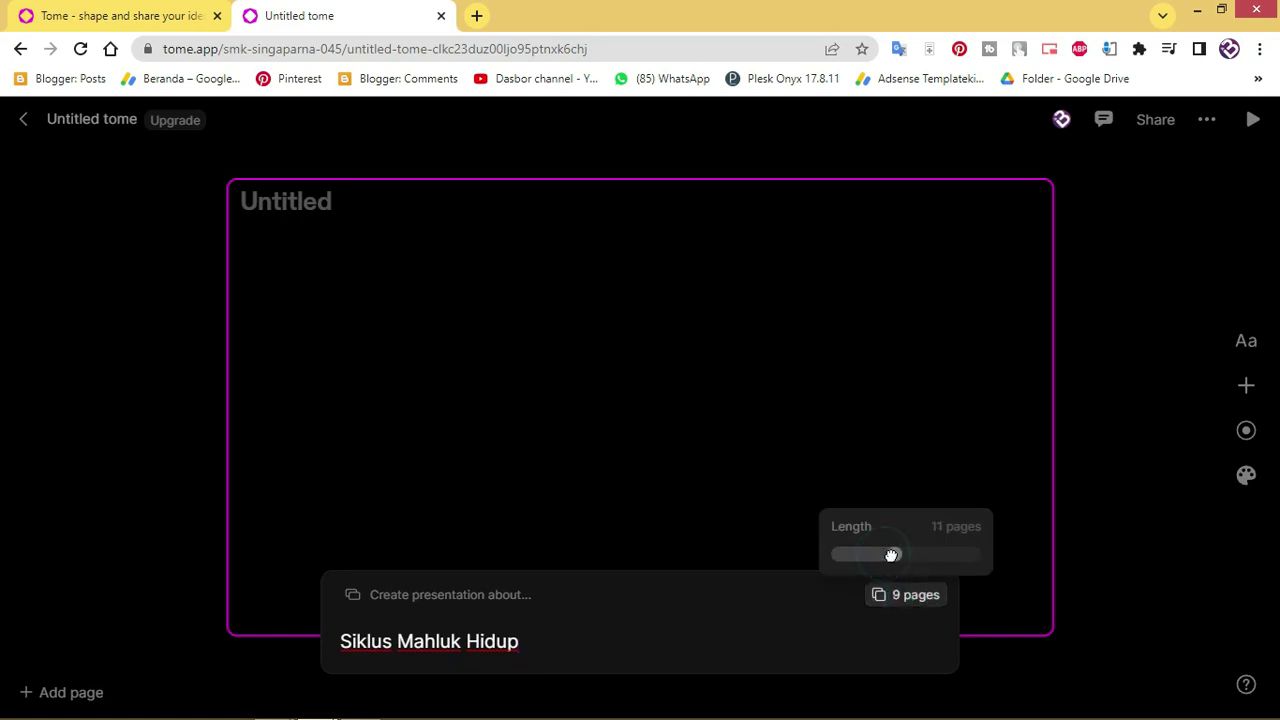
Step: Title the first page 'Siklus Mahkluk Hidup' and bring back the topic prompt
{"action": "left_click", "coordinate": [503, 260]}
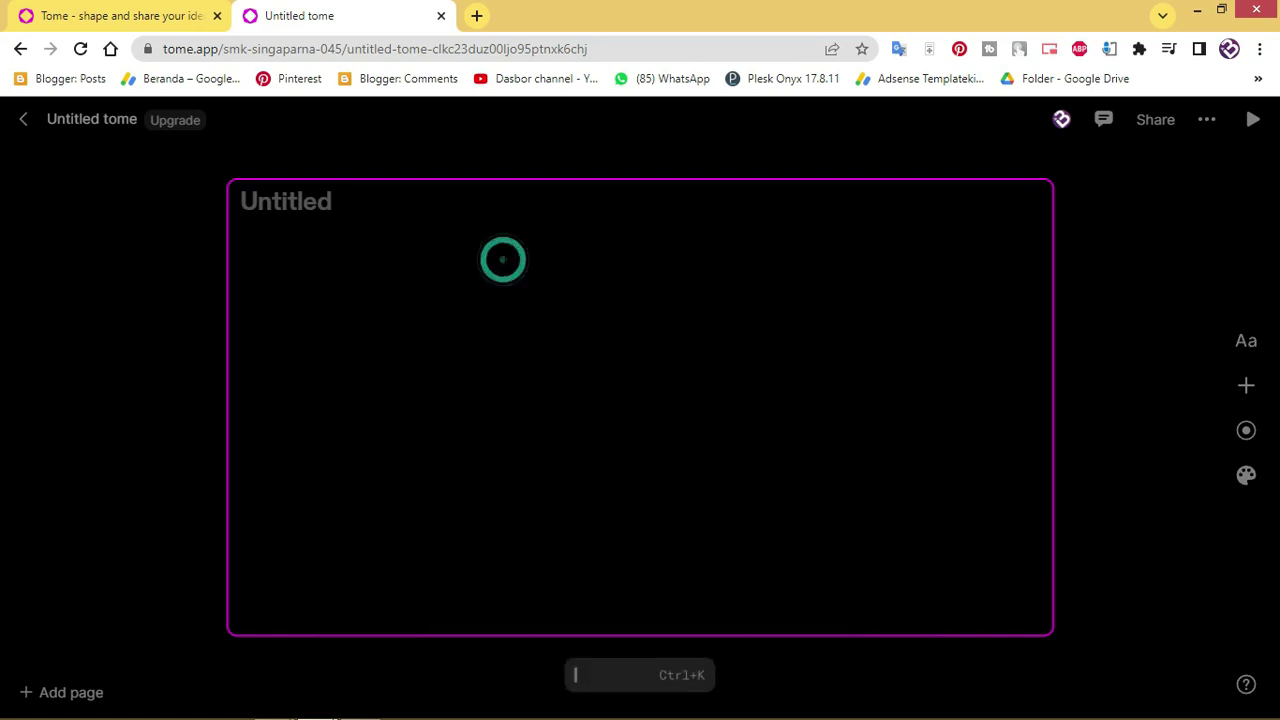
{"action": "type", "text": "Siku"}
{"action": "key", "text": "BackSpace"}
{"action": "type", "text": "lus Mahkluk Hidup"}
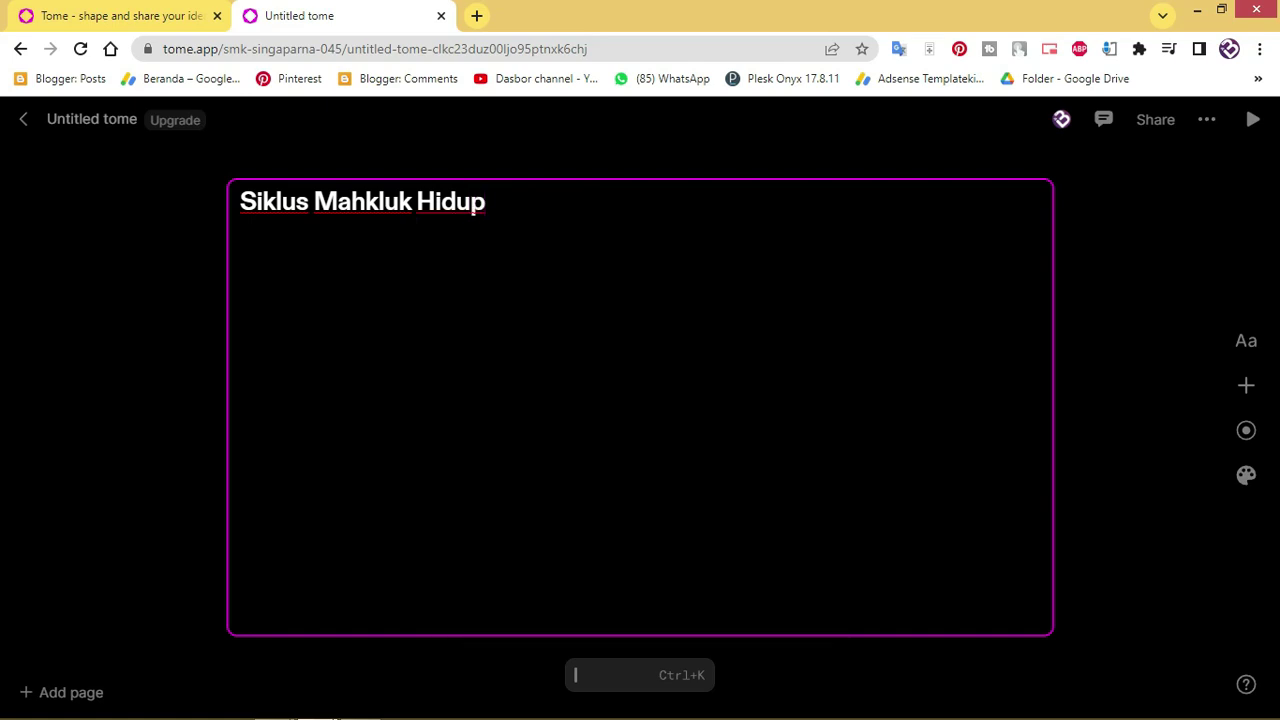
{"action": "left_click", "coordinate": [640, 674]}
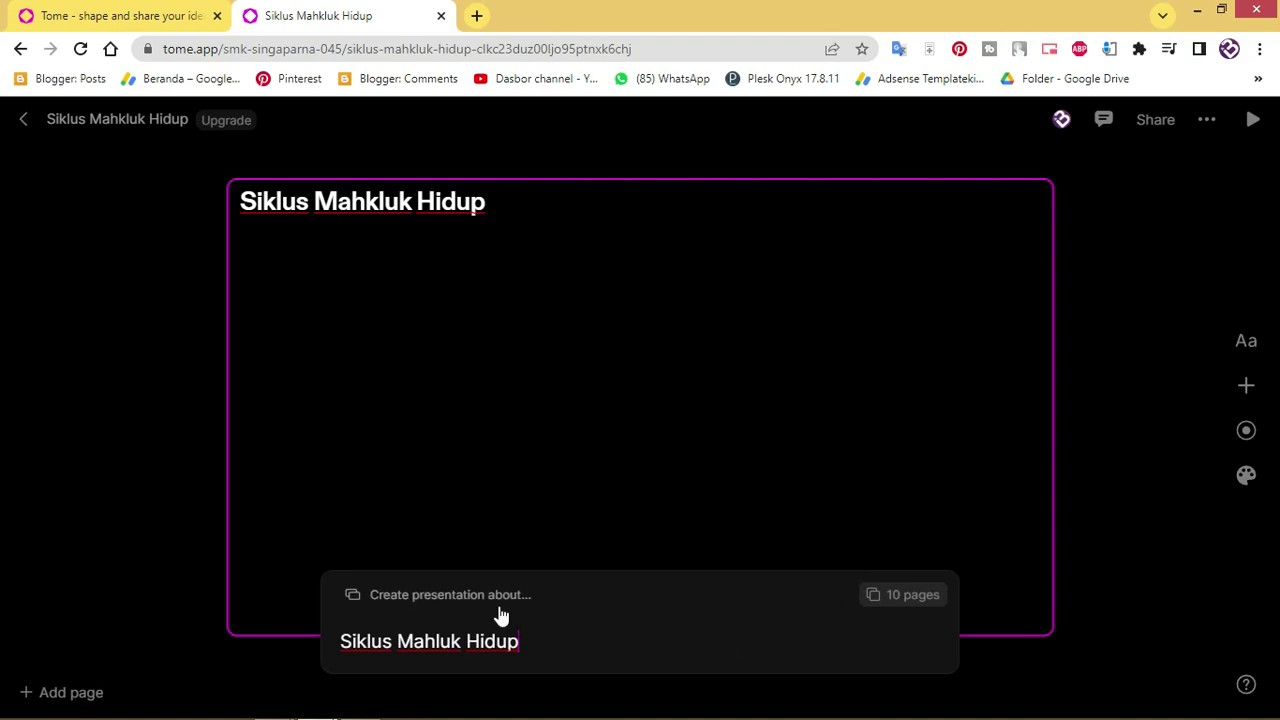
{"action": "type", "text": "Siklus Mahluk Hidup"}
Step: Paste the title 'Siklus Mahkluk Hidup' as the AI topic, generate an outline, then go back
{"action": "left_click", "coordinate": [422, 598]}
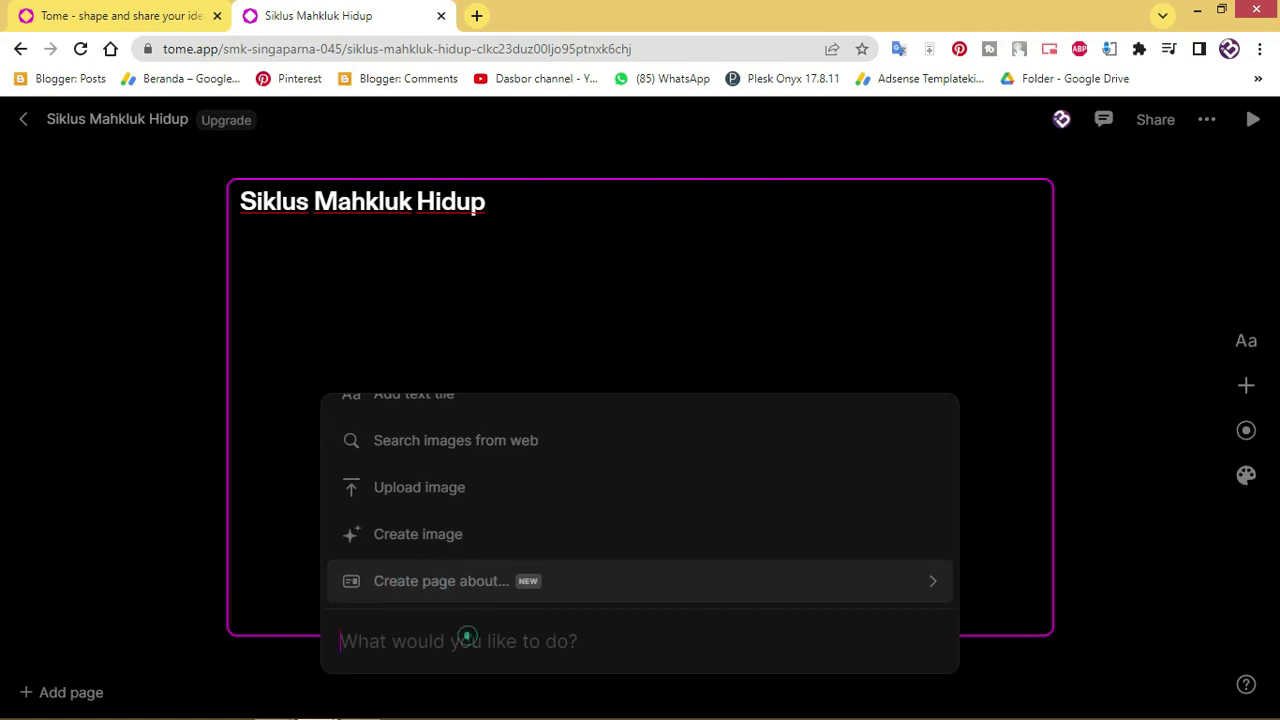
{"action": "triple_click", "coordinate": [491, 206]}
{"action": "key", "text": "ctrl+c"}
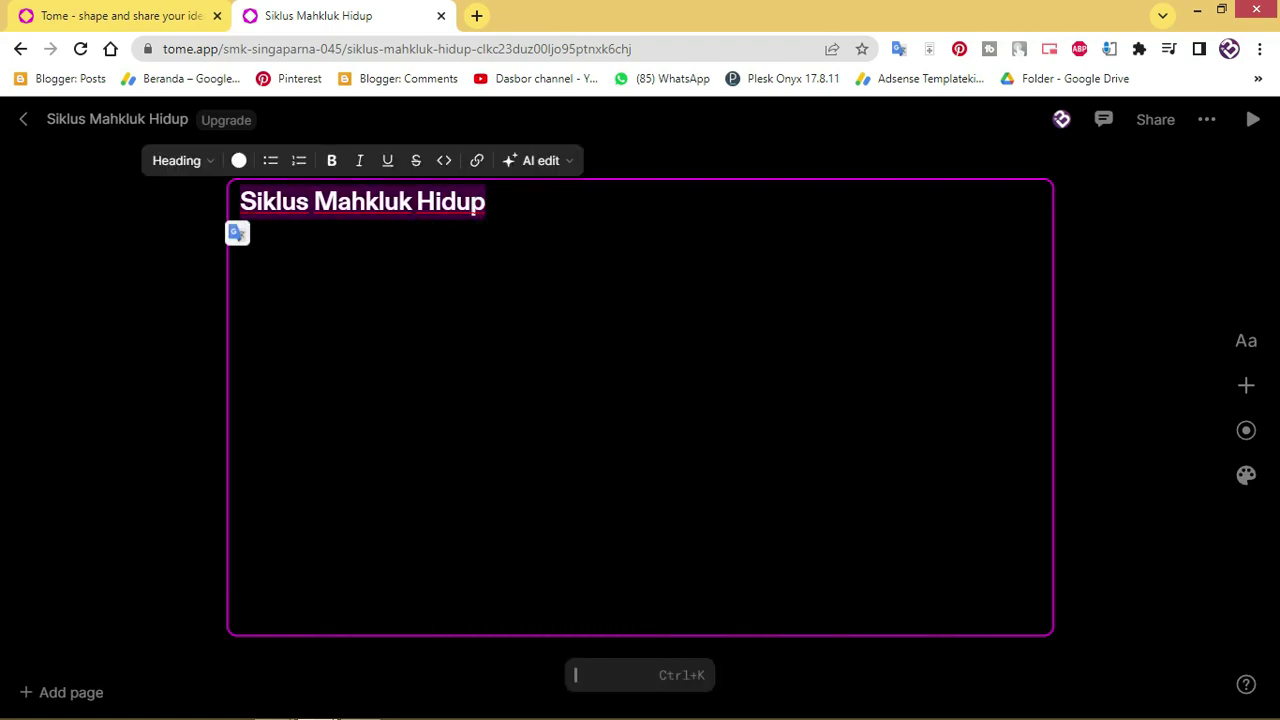
{"action": "left_click", "coordinate": [622, 666]}
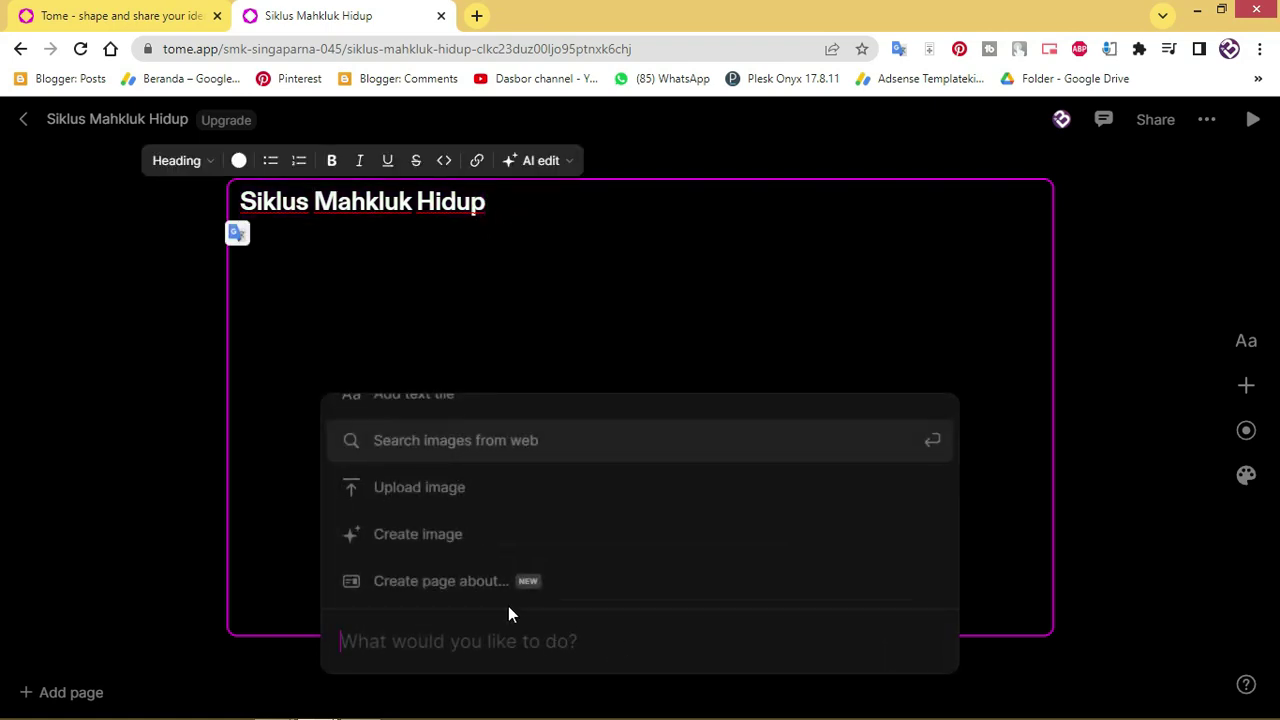
{"action": "scroll", "coordinate": [480, 555], "scroll_direction": "up", "scroll_amount": 1}
{"action": "scroll", "coordinate": [495, 530], "scroll_direction": "up", "scroll_amount": 2}
{"action": "scroll", "coordinate": [503, 580], "scroll_direction": "down", "scroll_amount": 2}
{"action": "left_click", "coordinate": [502, 641]}
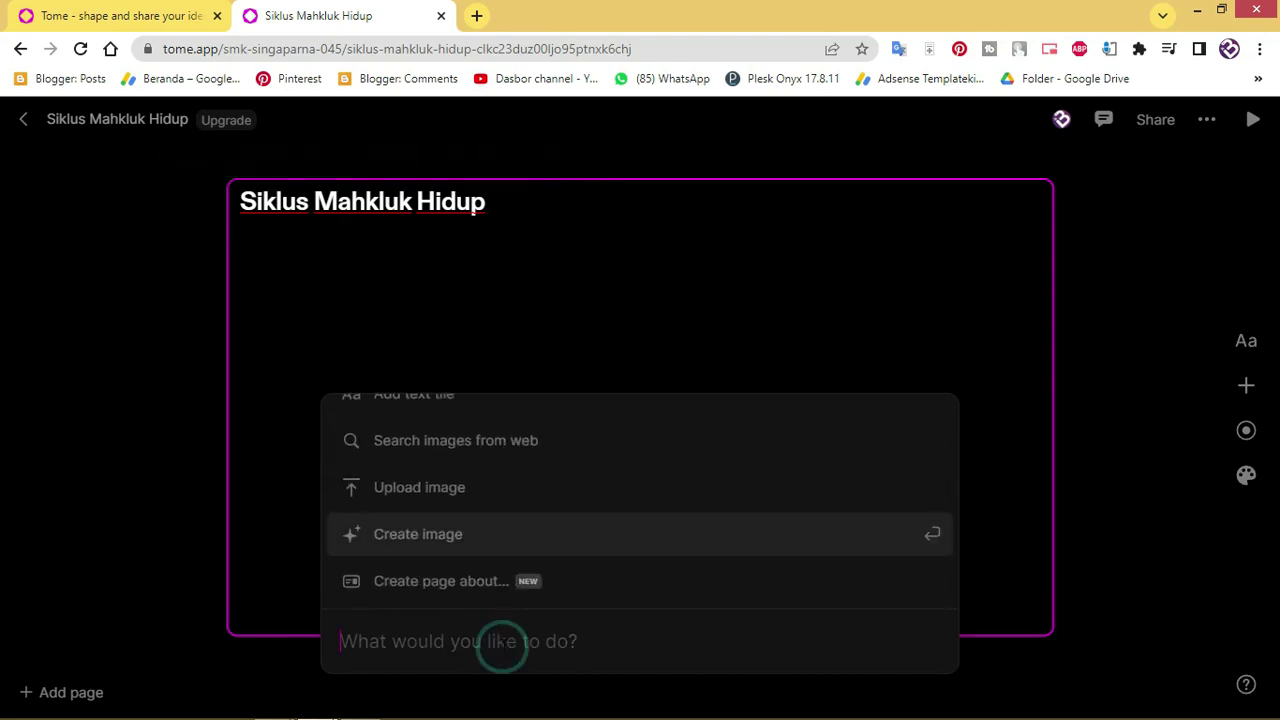
{"action": "key", "text": "ctrl+v"}
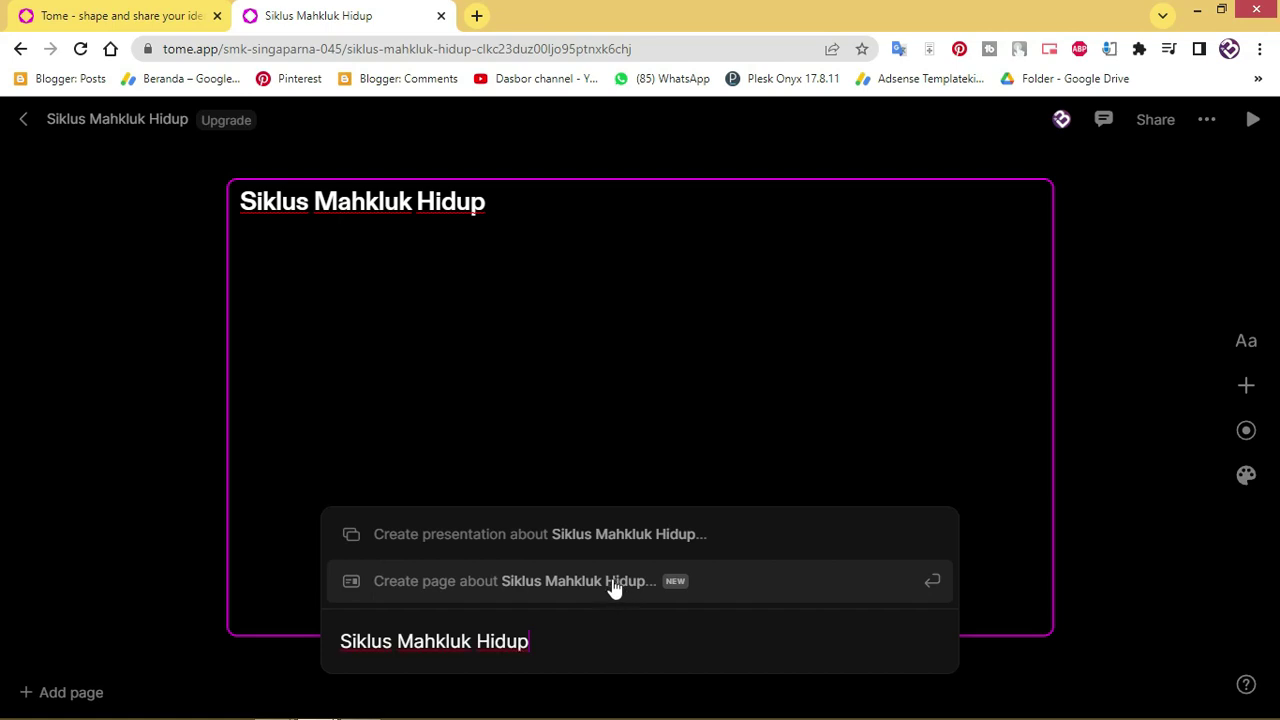
{"action": "left_click", "coordinate": [572, 546]}
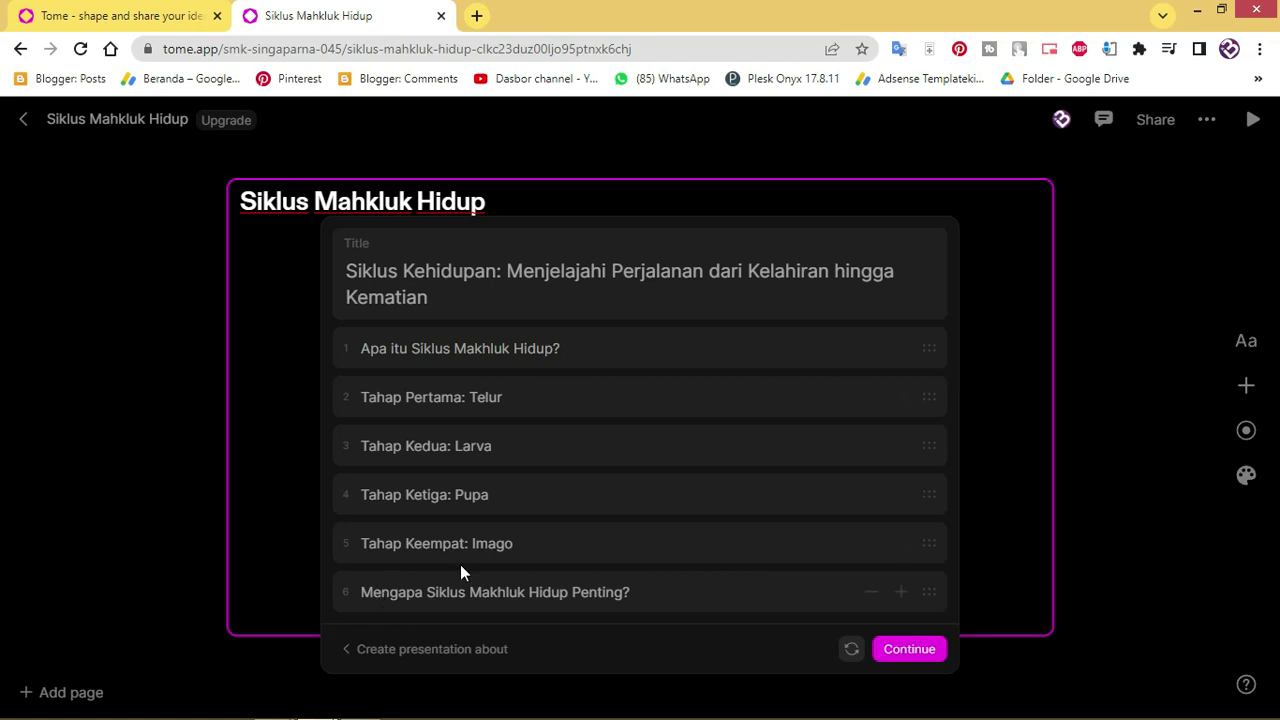
{"action": "left_click", "coordinate": [350, 649]}
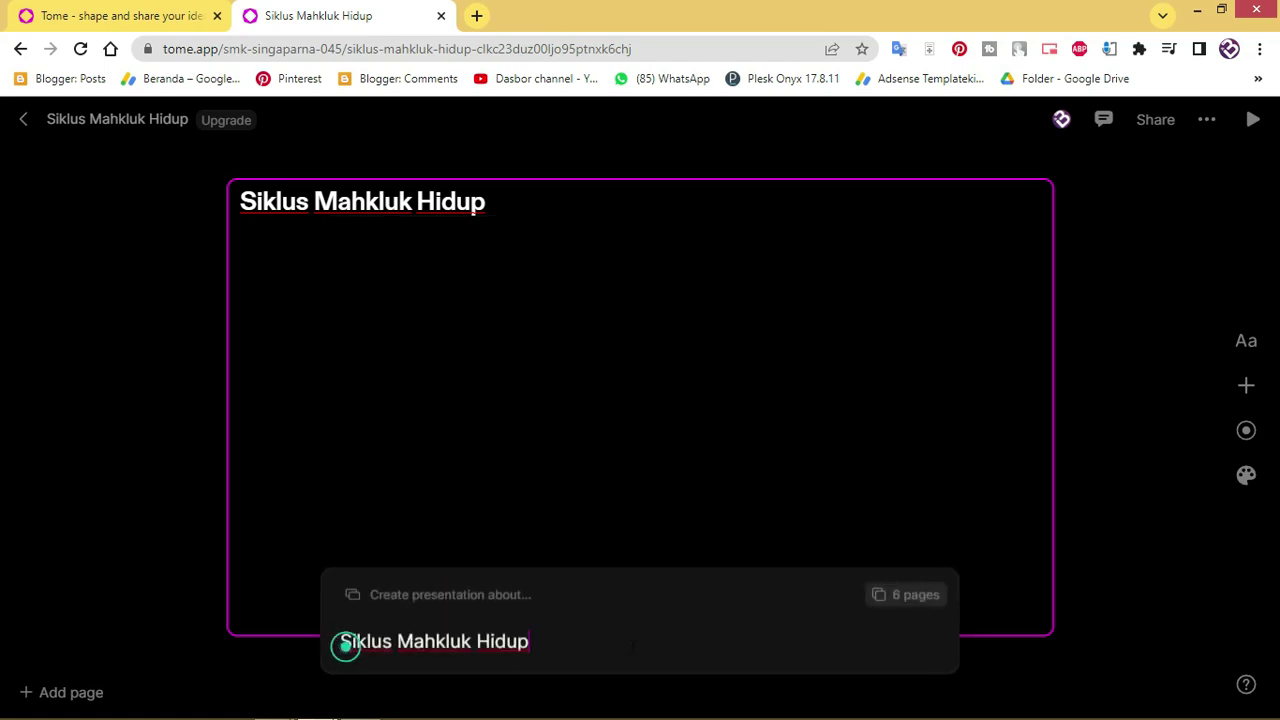
Step: Set the presentation length to 10 pages and regenerate the outline
{"action": "left_click", "coordinate": [900, 595]}
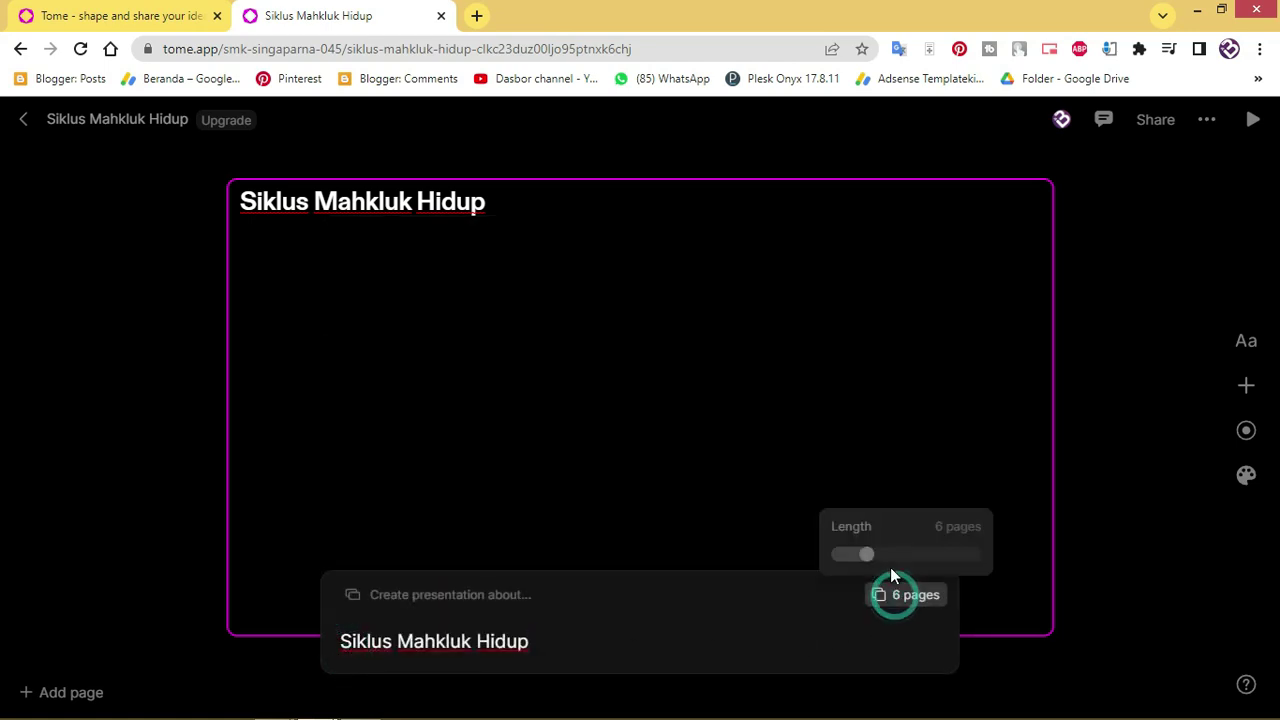
{"action": "left_click", "coordinate": [887, 558]}
{"action": "left_click", "coordinate": [602, 643]}
{"action": "key", "text": "Return"}
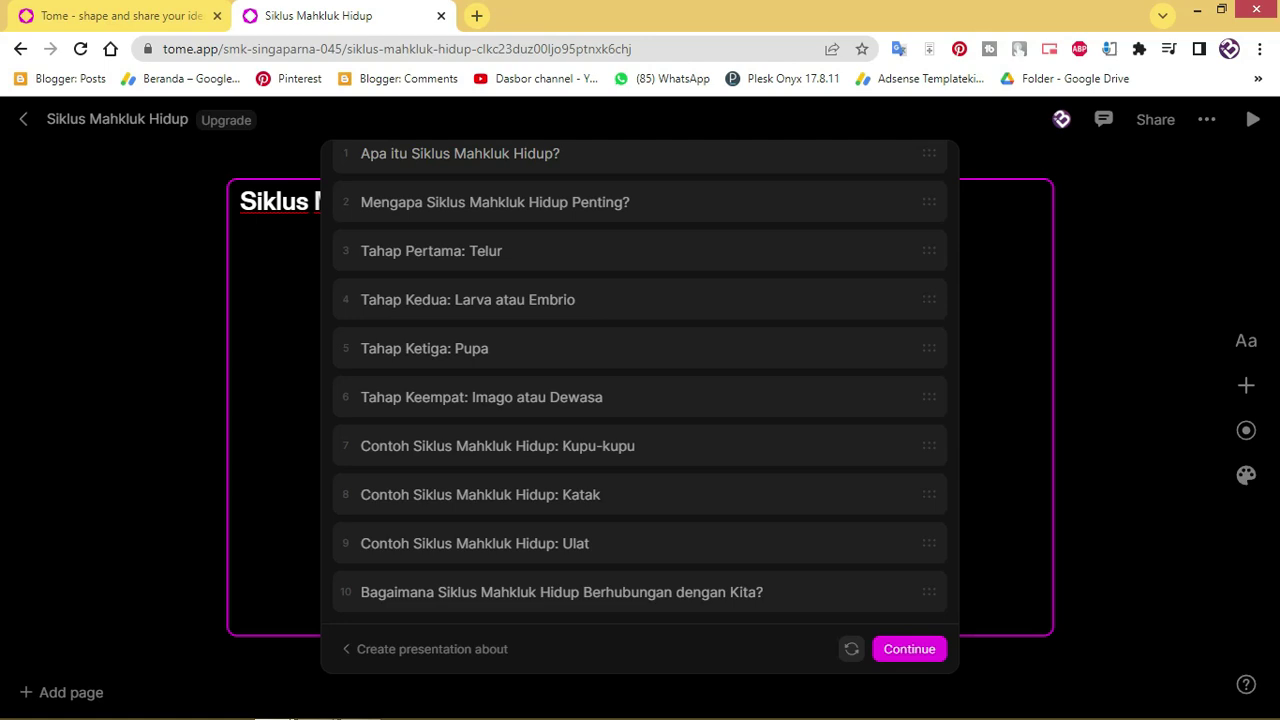
Step: Move 'Tahap Ketiga: Pupa' above 'Tahap Kedua: Larva atau Embrio' and build the slides
{"action": "mouse_move", "coordinate": [600, 592]}
{"action": "scroll", "coordinate": [566, 334], "scroll_direction": "up", "scroll_amount": 3}
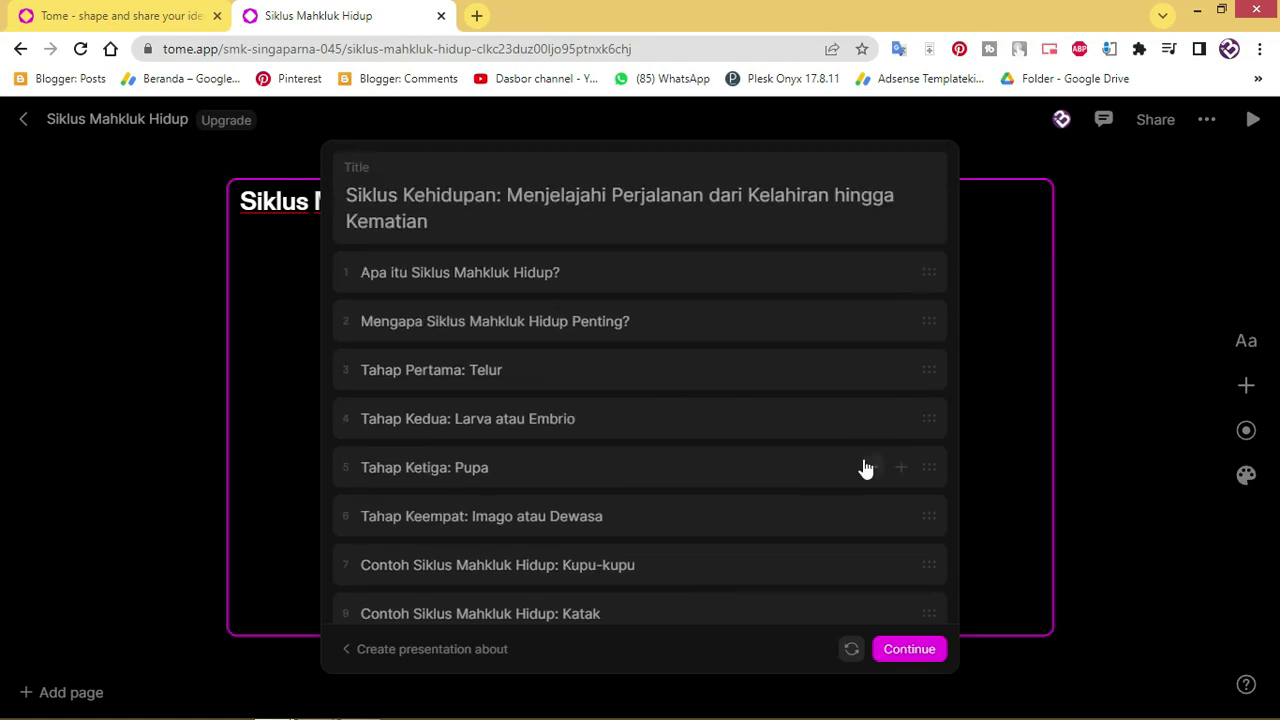
{"action": "left_click_drag", "start_coordinate": [929, 469], "coordinate": [929, 418]}
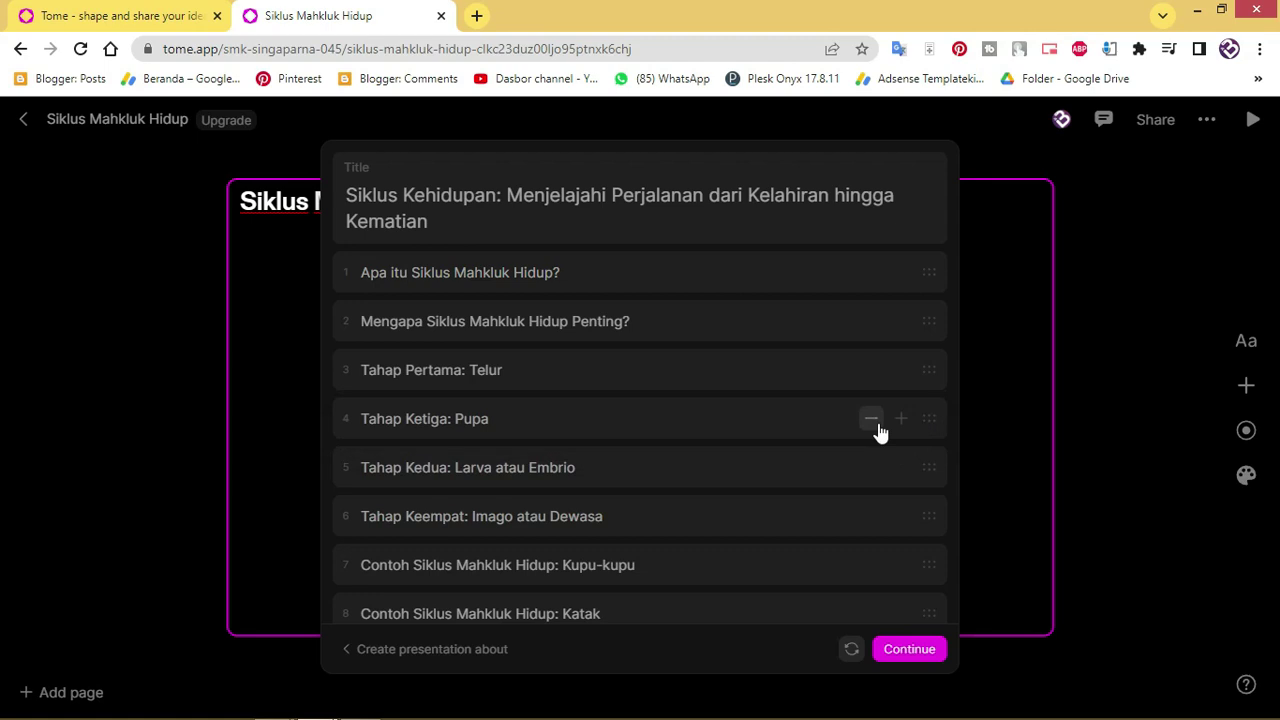
{"action": "left_click", "coordinate": [909, 650]}
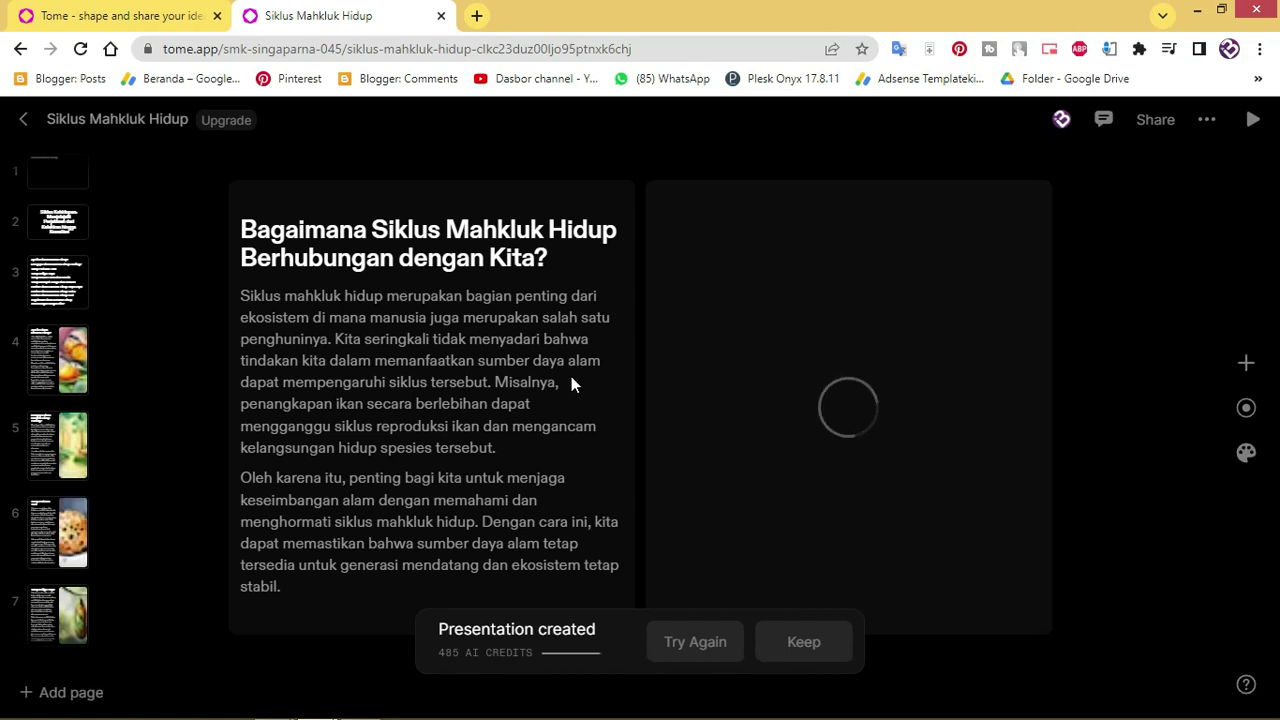
Step: Review slides 2 through 6, from the title slide to 'Tahap Pertama: Telur'
{"action": "left_click", "coordinate": [78, 230]}
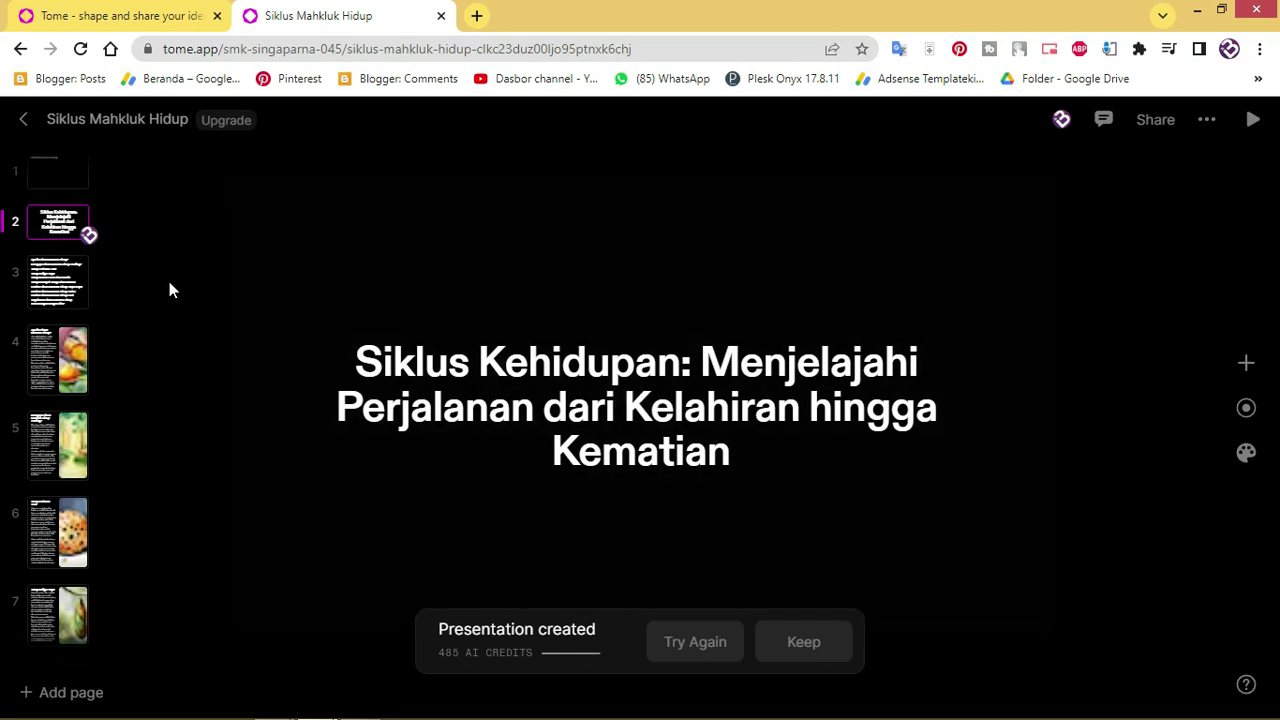
{"action": "left_click", "coordinate": [65, 272]}
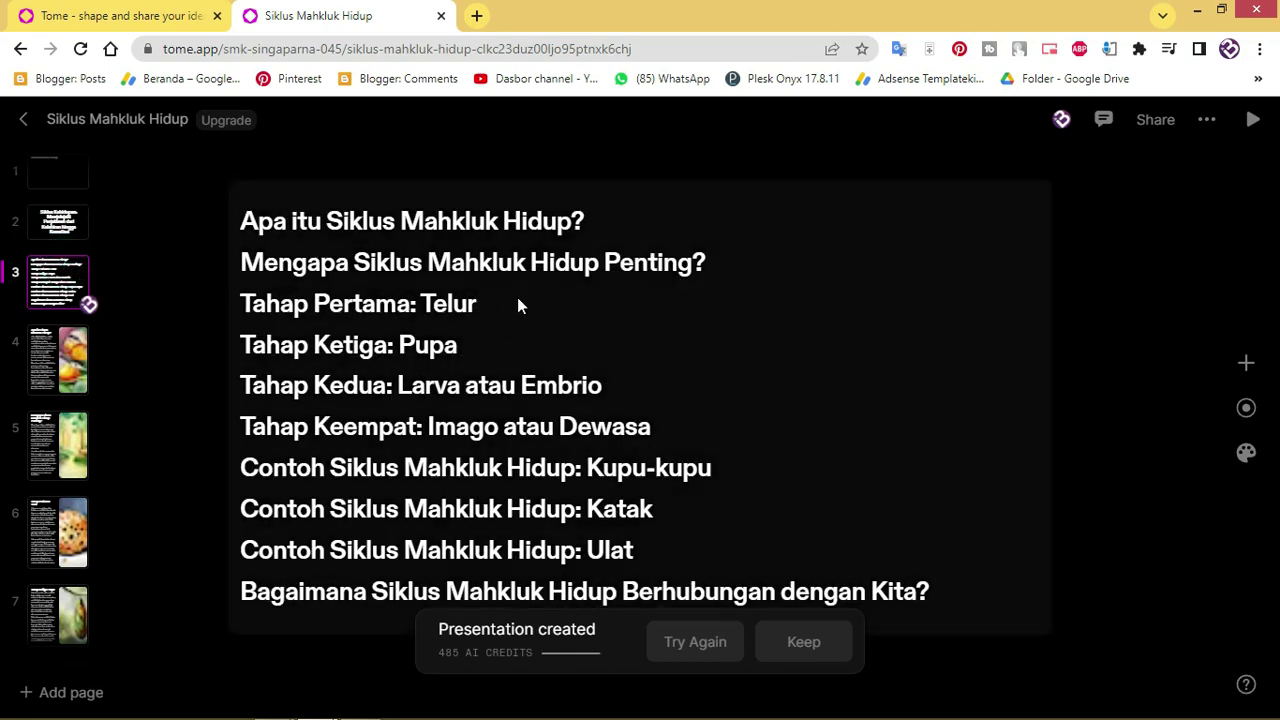
{"action": "left_click", "coordinate": [60, 345]}
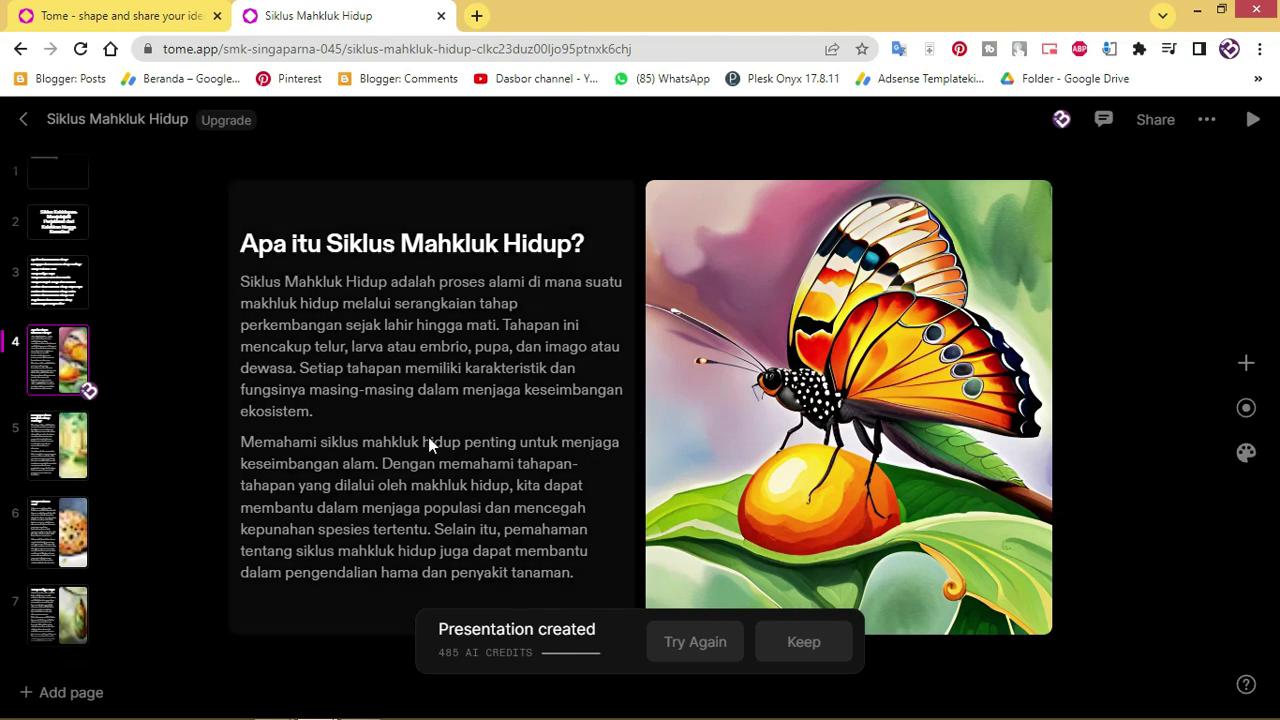
{"action": "left_click", "coordinate": [51, 453]}
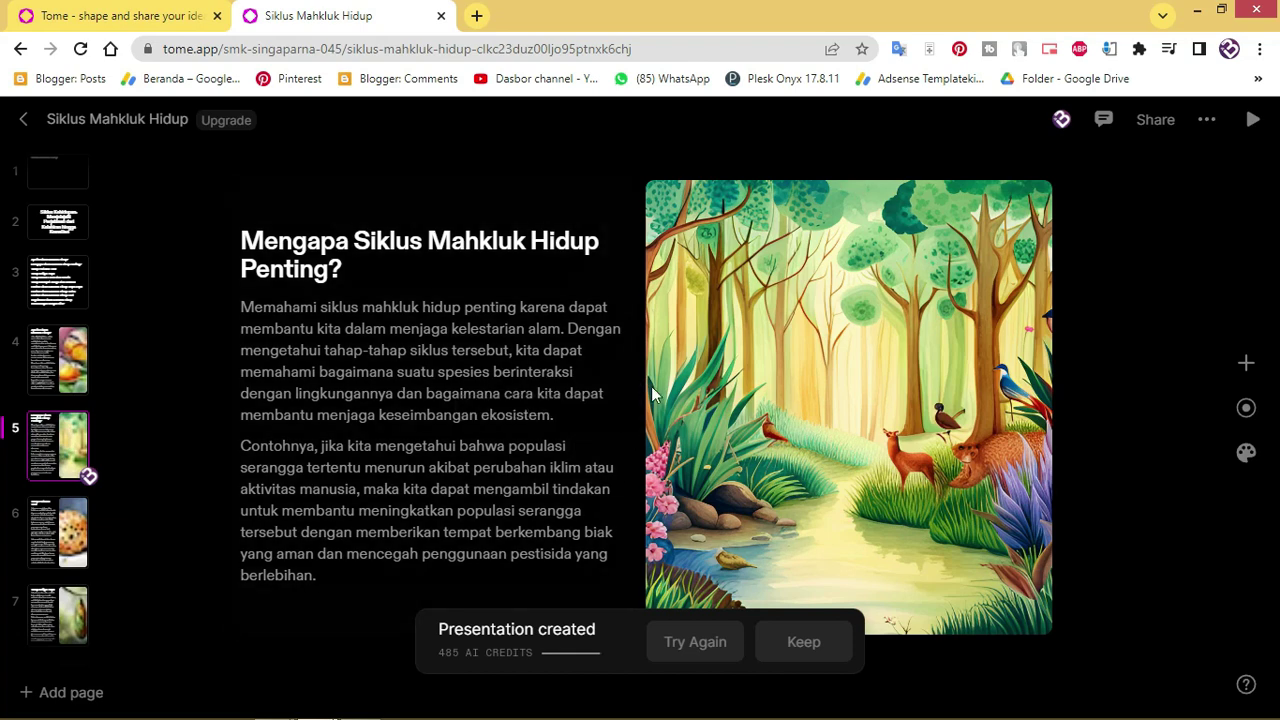
{"action": "left_click", "coordinate": [72, 535]}
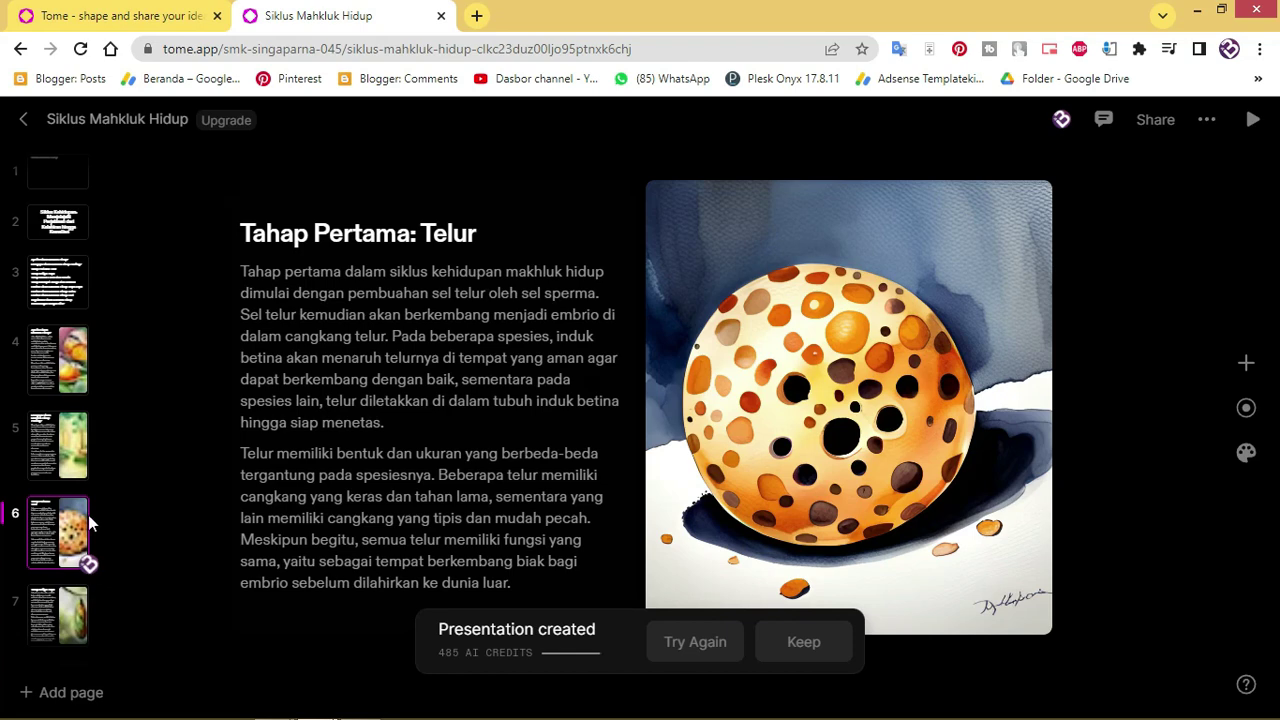
{"action": "left_click", "coordinate": [63, 455]}
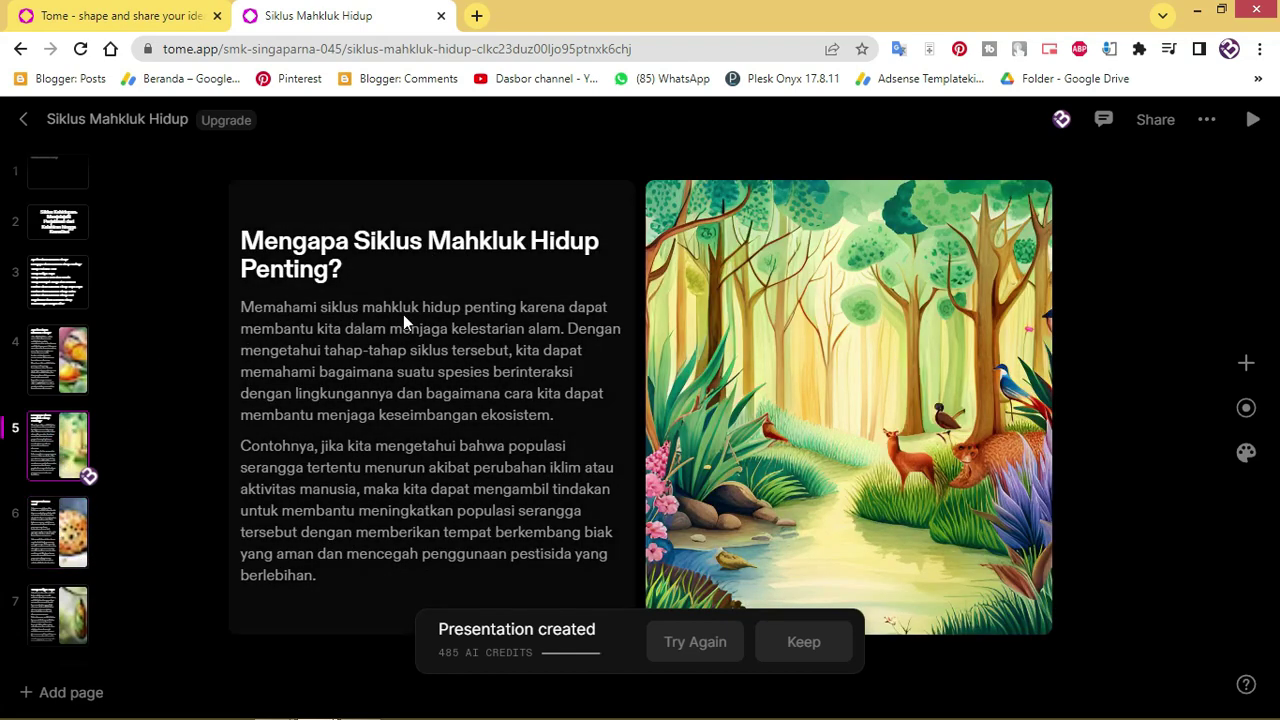
{"action": "left_click", "coordinate": [78, 535]}
Step: Review slides 7 to 10 on pupa, larva, adult and butterfly, ending on closing slide 13
{"action": "key", "text": "Down"}
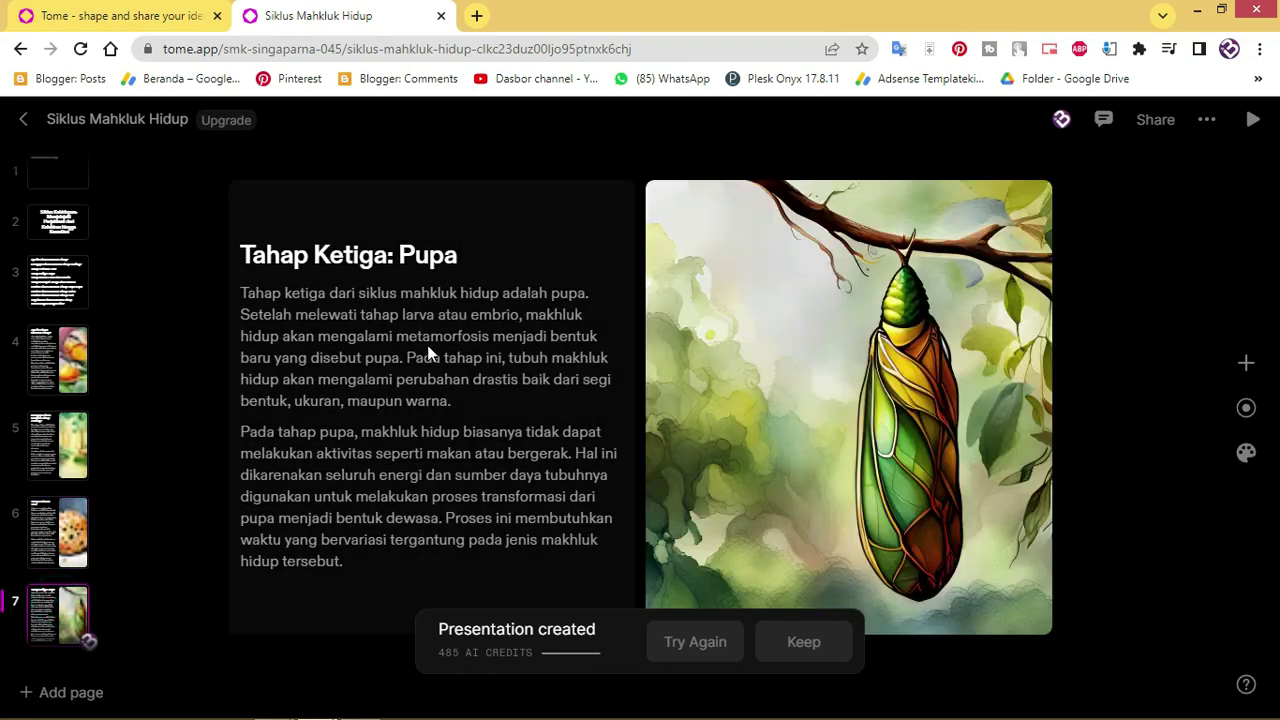
{"action": "scroll", "coordinate": [89, 560], "scroll_direction": "down", "scroll_amount": 1}
{"action": "scroll", "coordinate": [70, 518], "scroll_direction": "down", "scroll_amount": 2}
{"action": "left_click", "coordinate": [68, 516]}
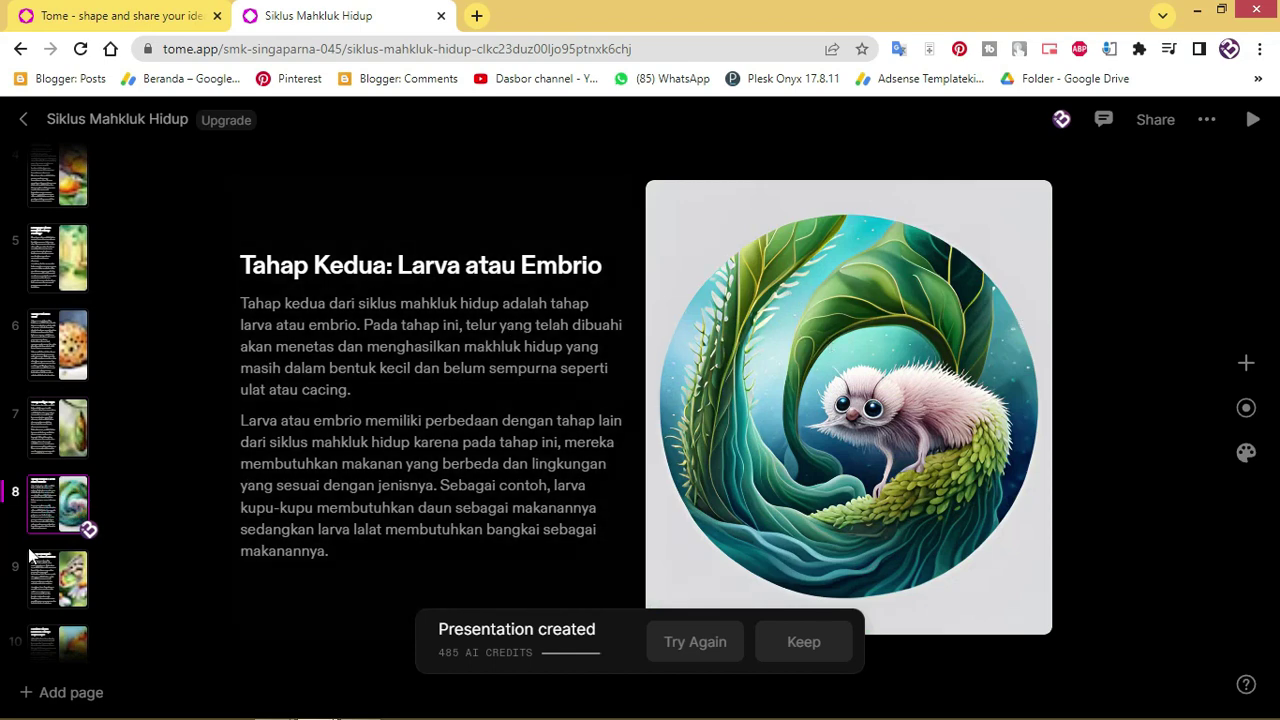
{"action": "scroll", "coordinate": [30, 545], "scroll_direction": "down", "scroll_amount": 1}
{"action": "left_click", "coordinate": [44, 472]}
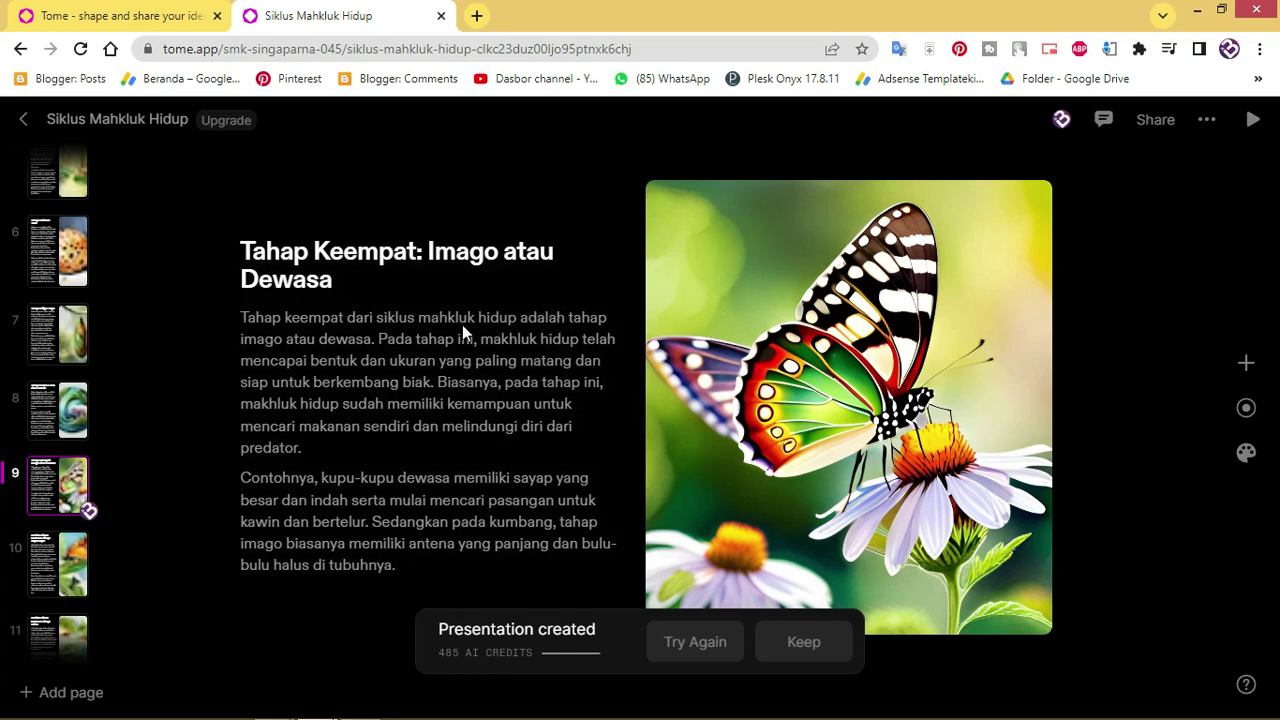
{"action": "left_click", "coordinate": [50, 571]}
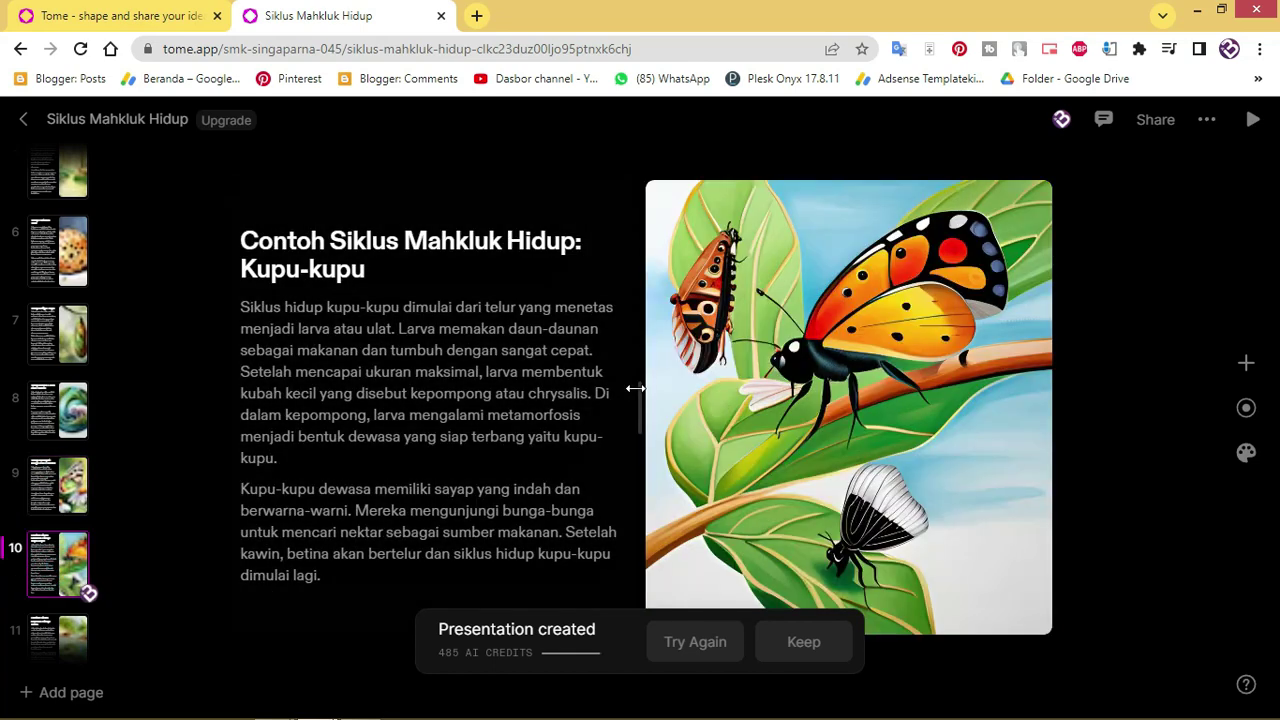
{"action": "scroll", "coordinate": [64, 565], "scroll_direction": "down", "scroll_amount": 2}
{"action": "left_click", "coordinate": [63, 610]}
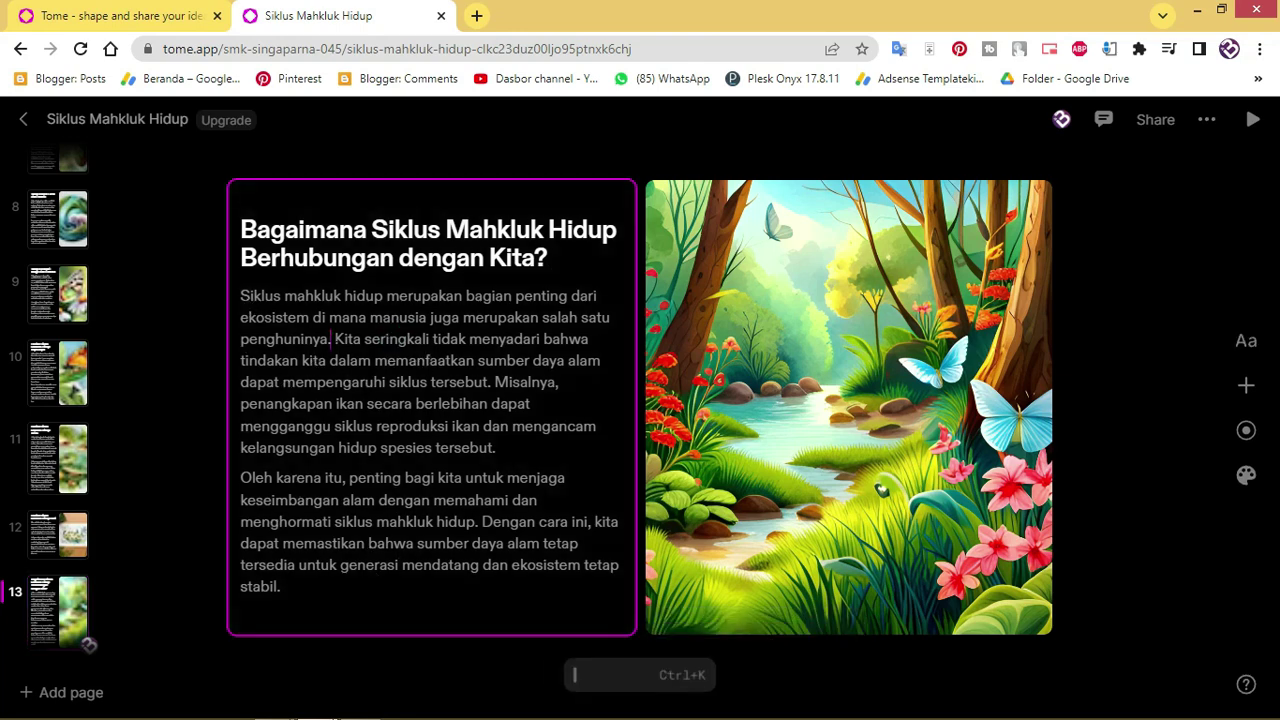
Step: Select both body paragraphs on slide 13 and view their text settings
{"action": "left_click_drag", "start_coordinate": [331, 338], "coordinate": [250, 305]}
{"action": "left_click", "coordinate": [295, 362]}
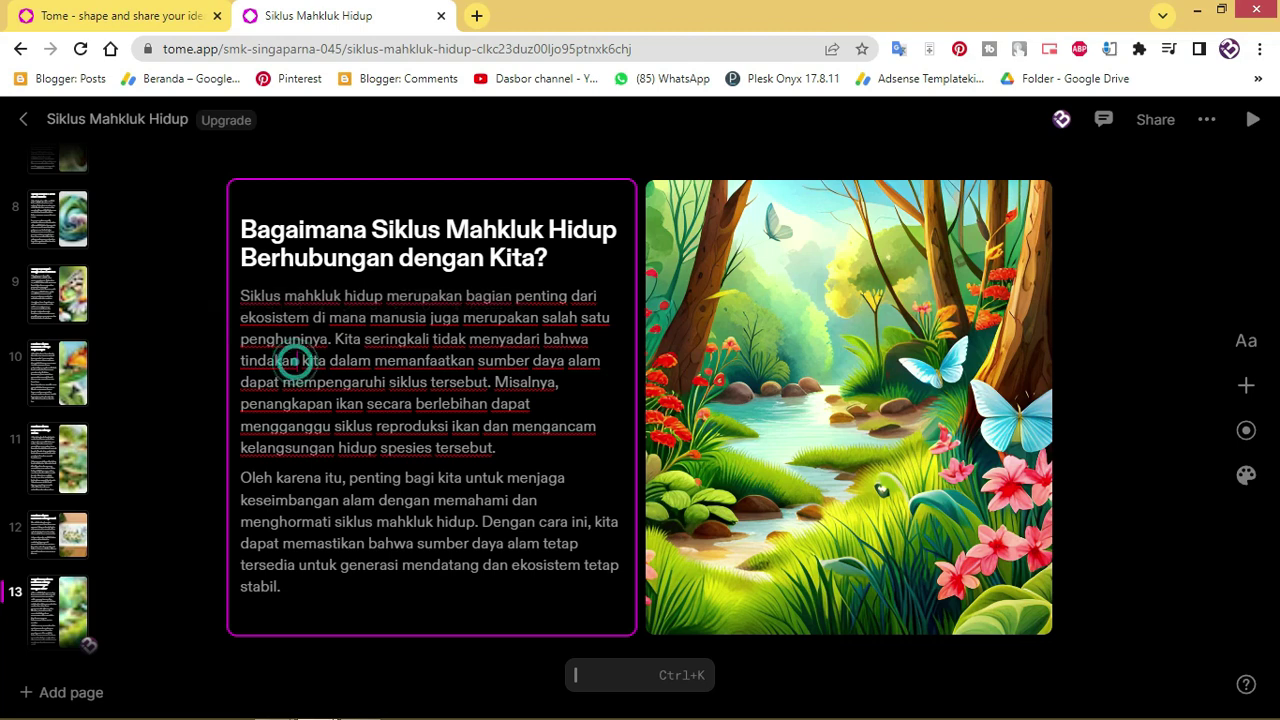
{"action": "left_click_drag", "start_coordinate": [244, 296], "coordinate": [457, 448]}
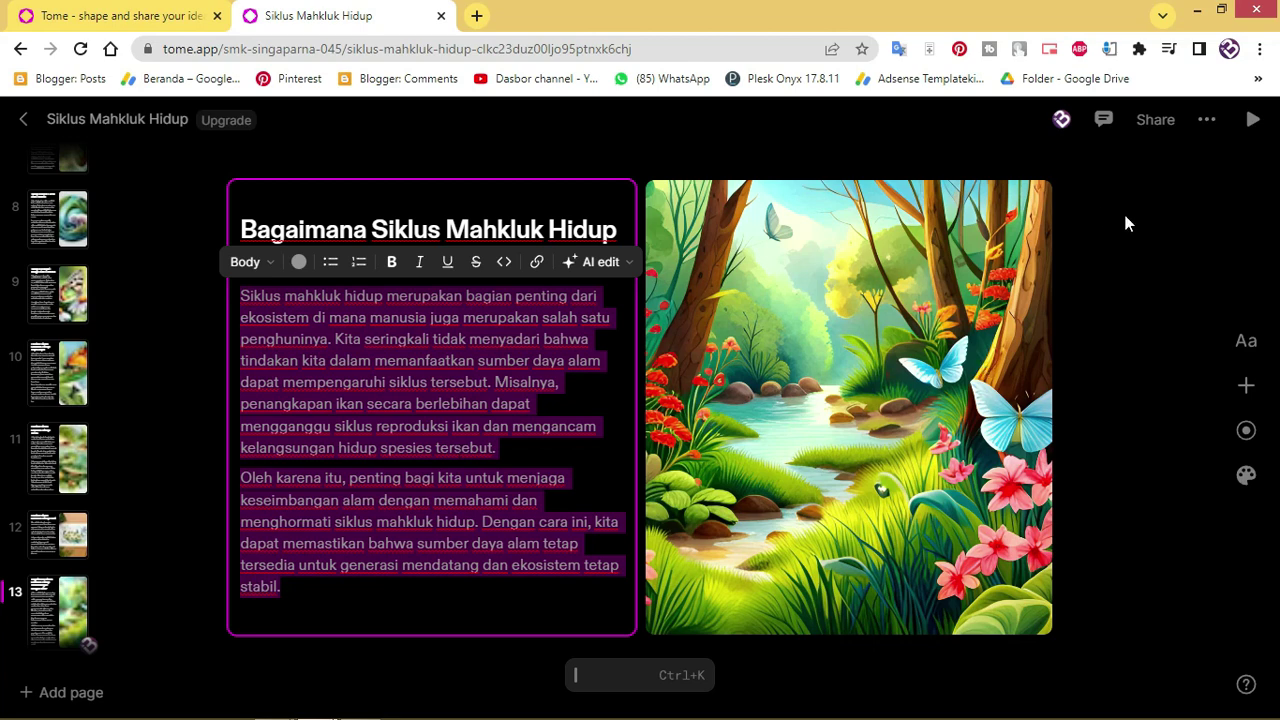
{"action": "left_click", "coordinate": [1247, 345]}
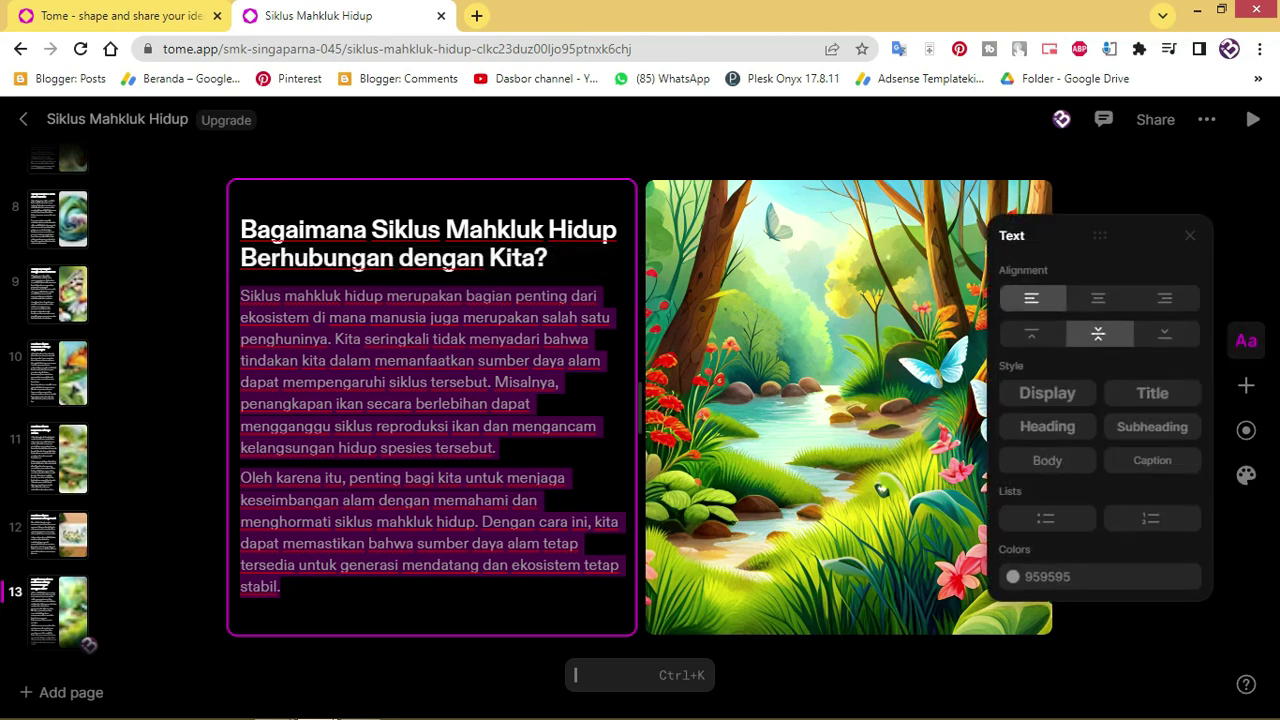
Step: Browse the add-tile and recording options, then show the Set theme panel with Dark theme
{"action": "left_click", "coordinate": [1246, 385]}
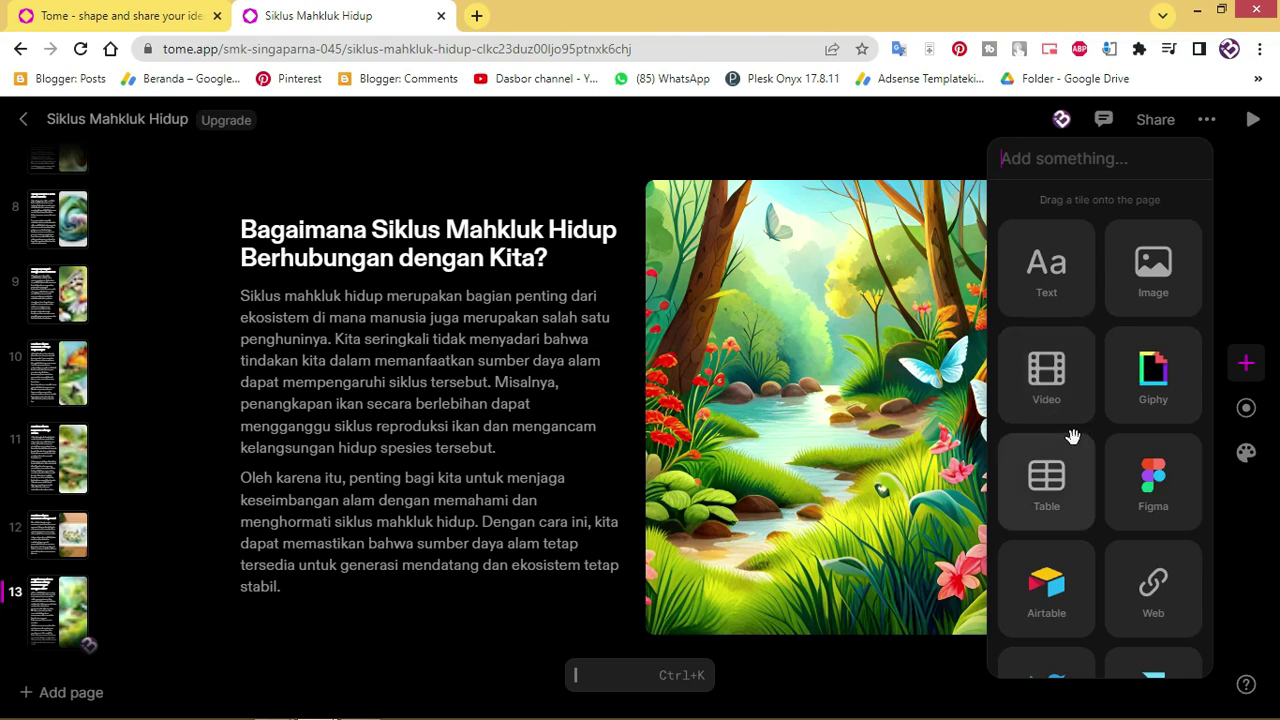
{"action": "scroll", "coordinate": [1072, 437], "scroll_direction": "down", "scroll_amount": 2}
{"action": "scroll", "coordinate": [1081, 395], "scroll_direction": "up", "scroll_amount": 2}
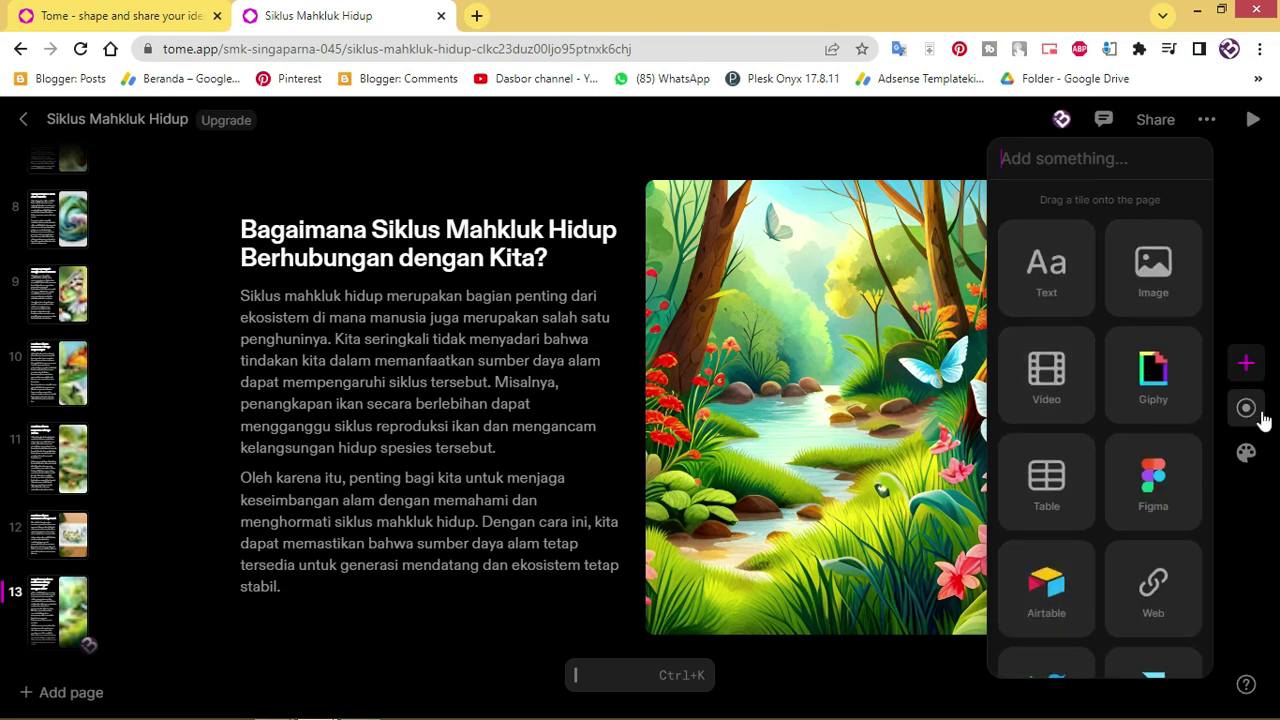
{"action": "left_click", "coordinate": [1246, 407]}
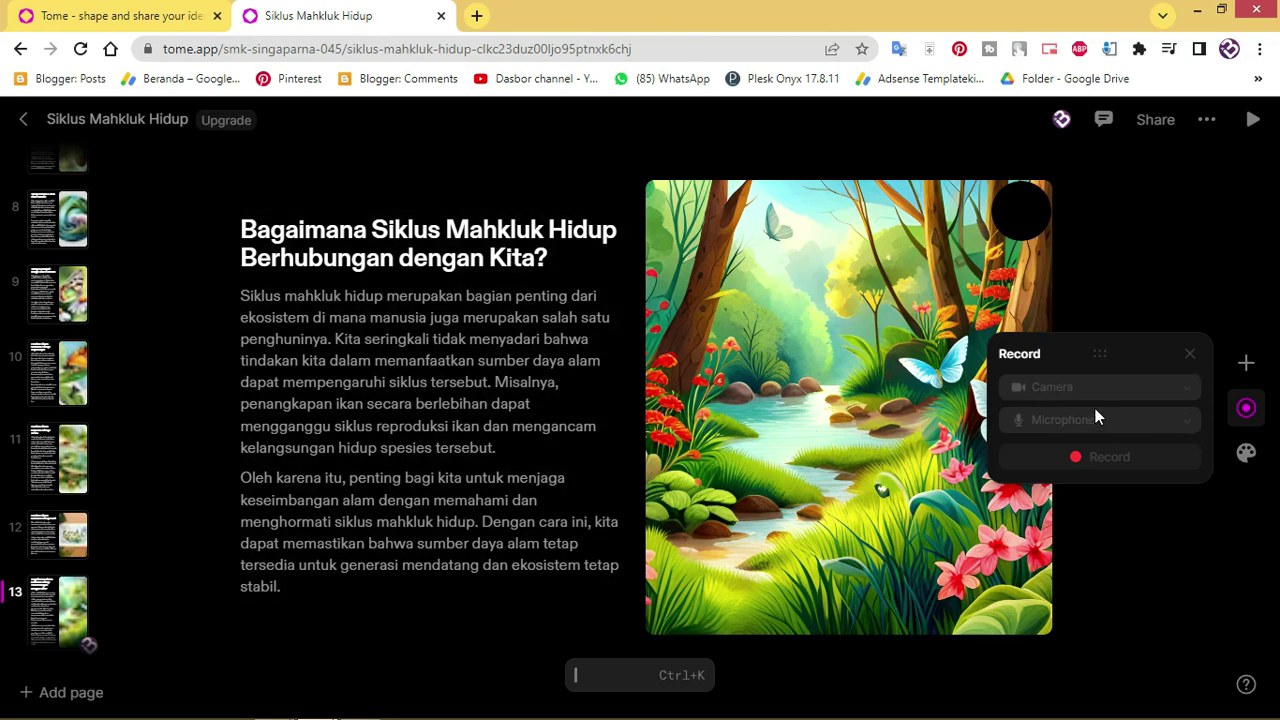
{"action": "left_click", "coordinate": [1246, 453]}
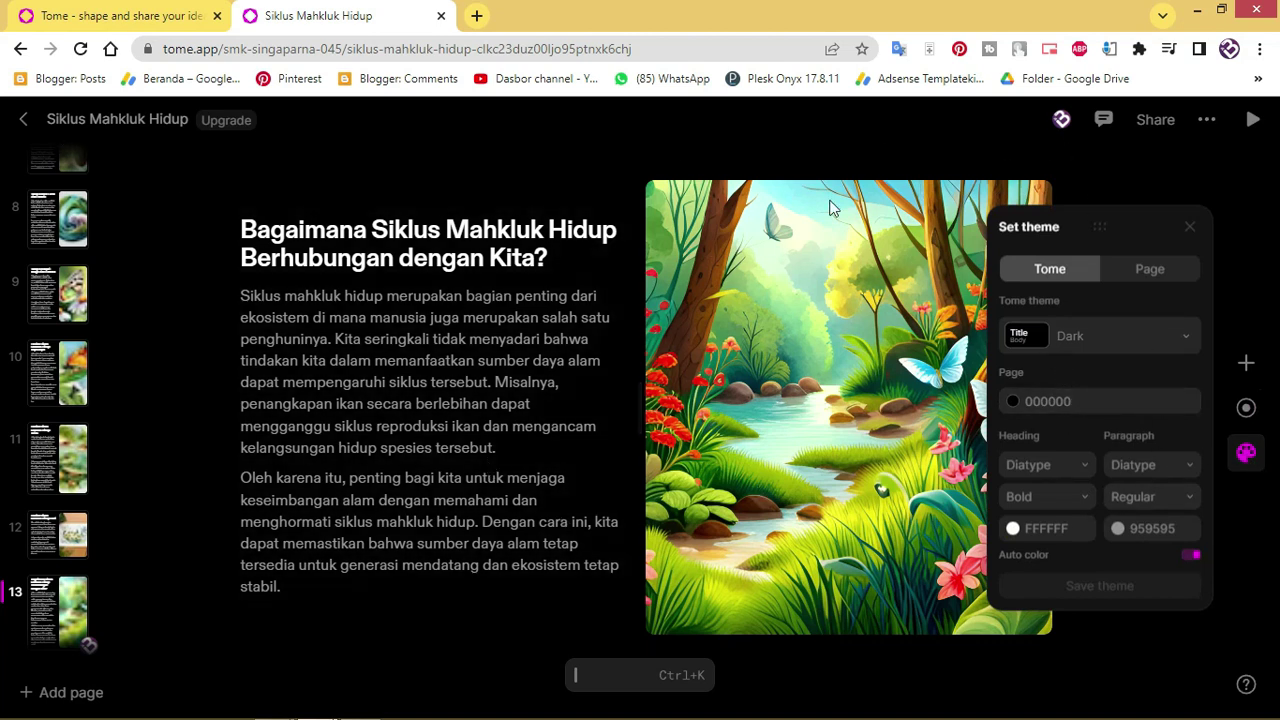
Step: Change the deck's Tome theme from Dark to Light and close the theme panel
{"action": "left_click", "coordinate": [1045, 338]}
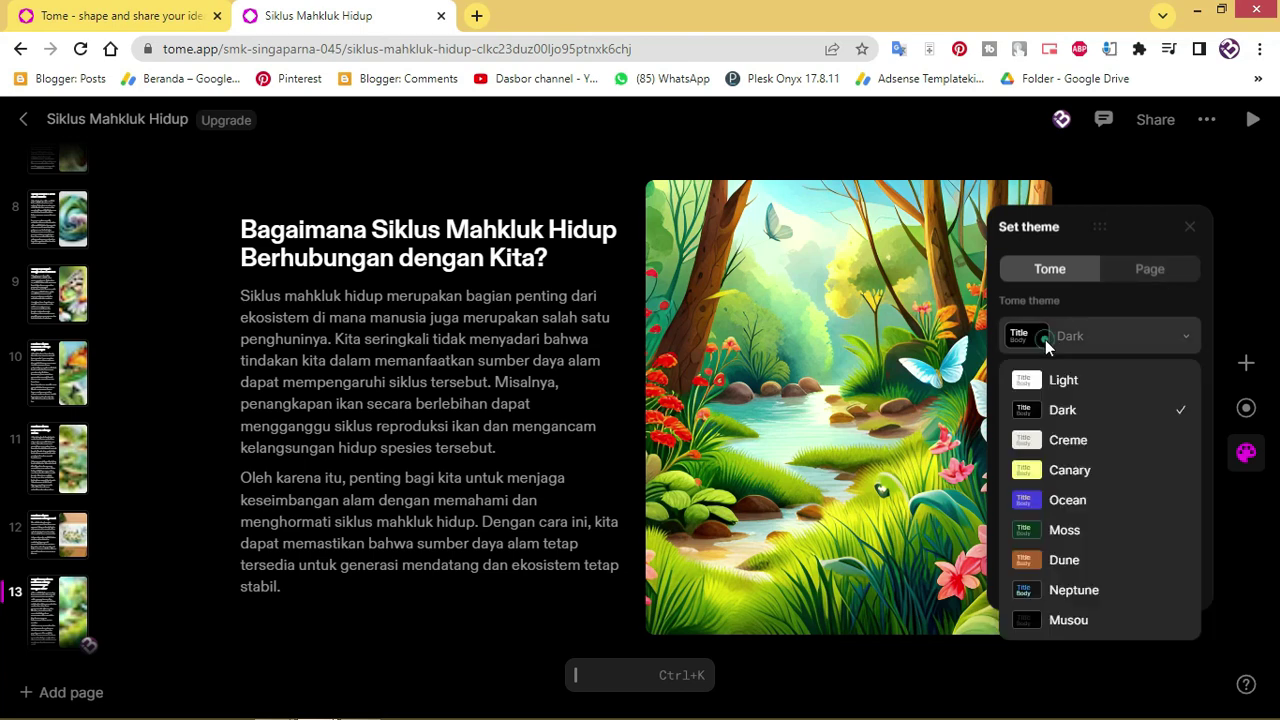
{"action": "left_click", "coordinate": [1068, 379]}
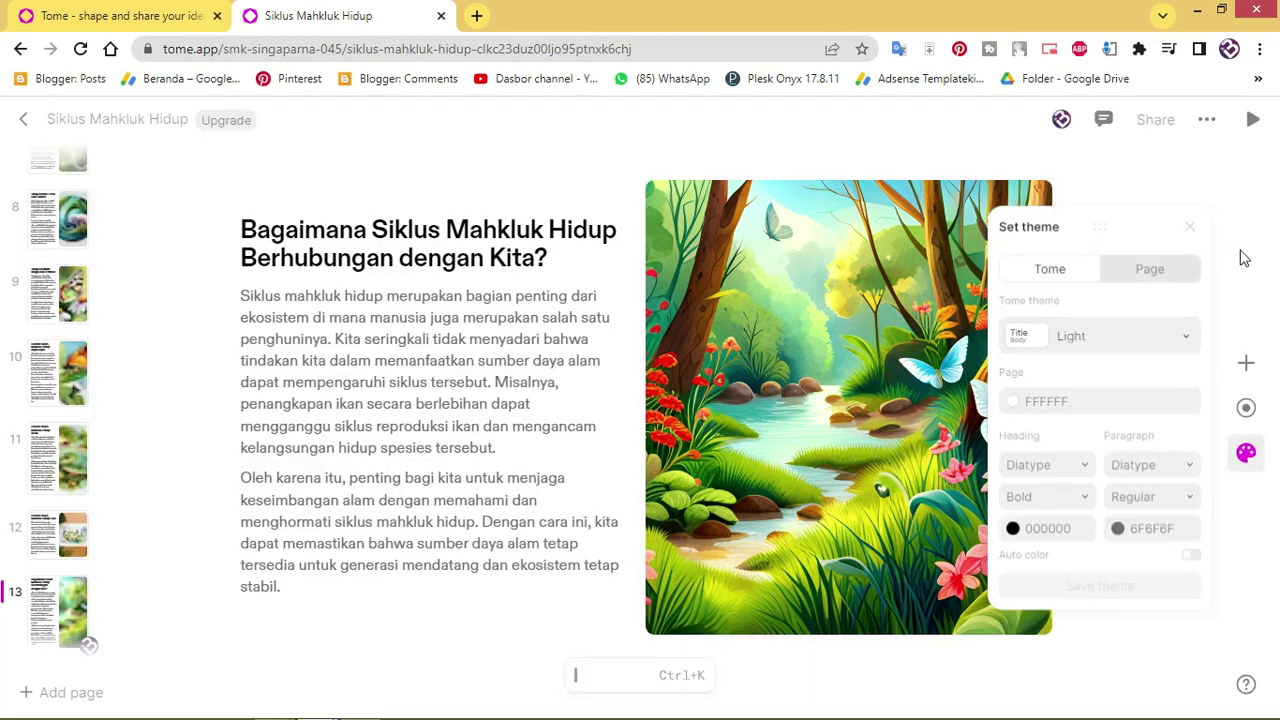
{"action": "left_click", "coordinate": [1246, 451]}
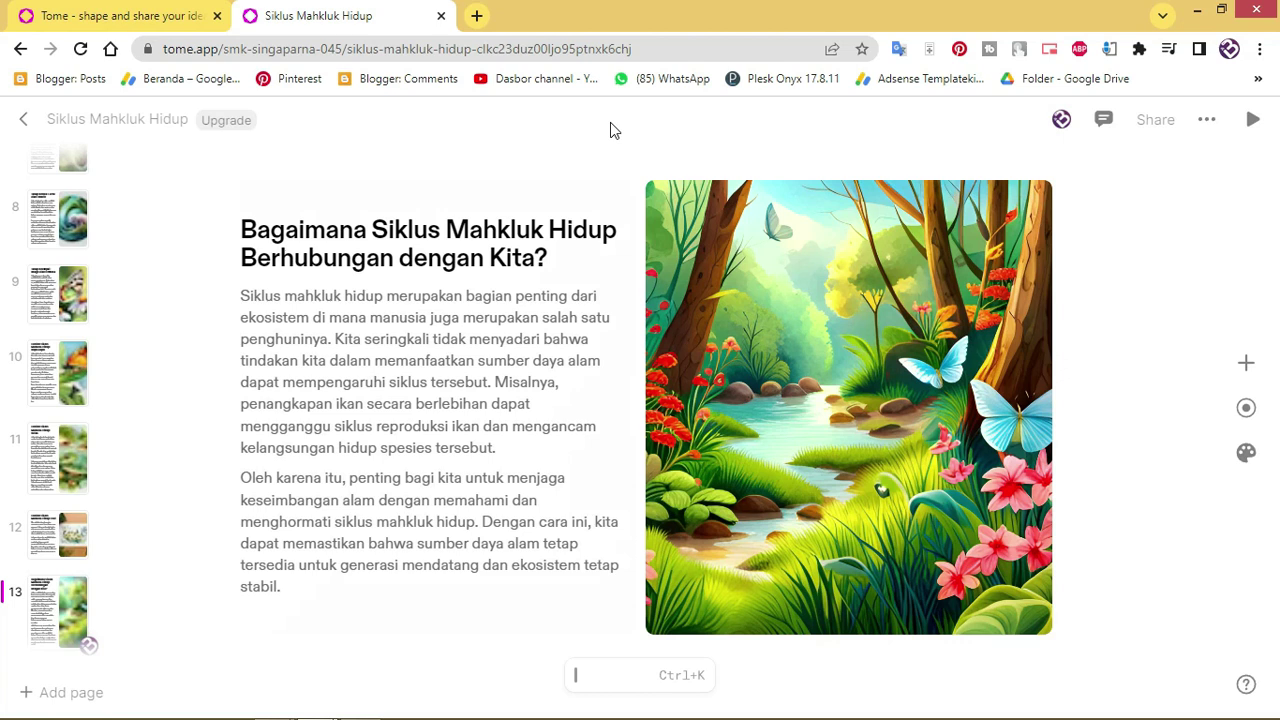
Step: Start presenting the deck and switch to fullscreen view
{"action": "left_click", "coordinate": [1253, 122]}
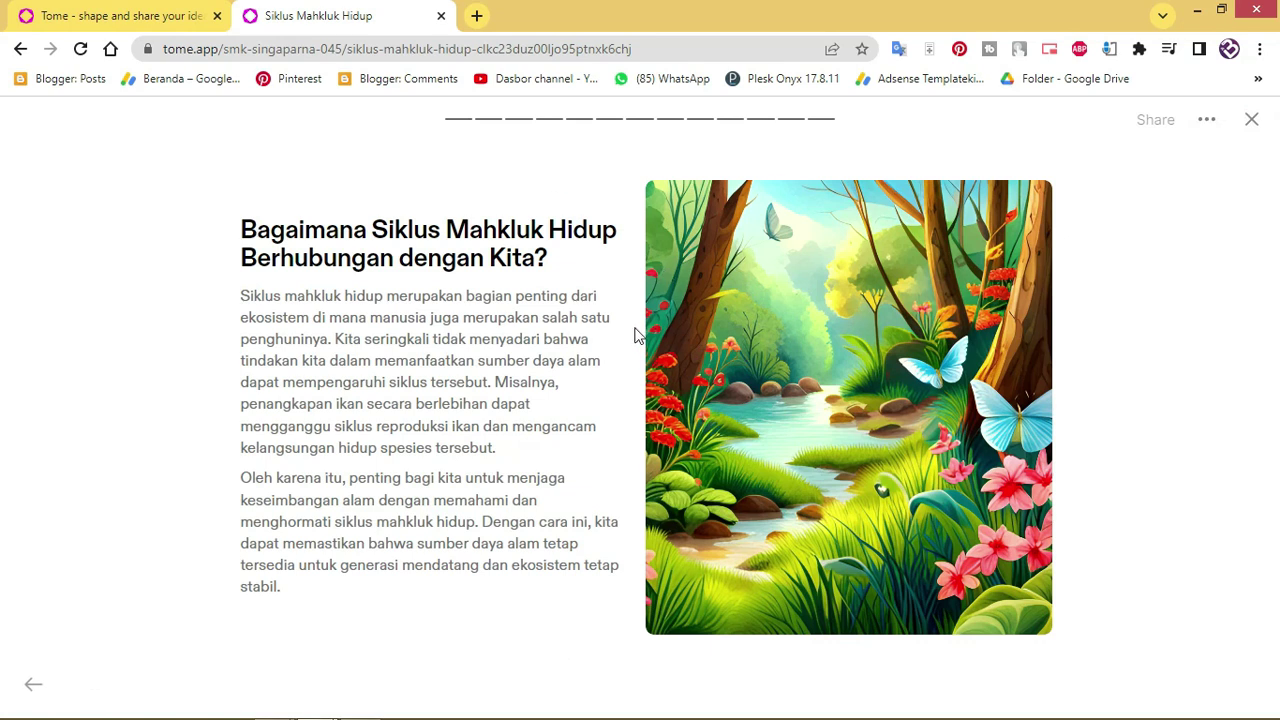
{"action": "left_click", "coordinate": [1208, 120]}
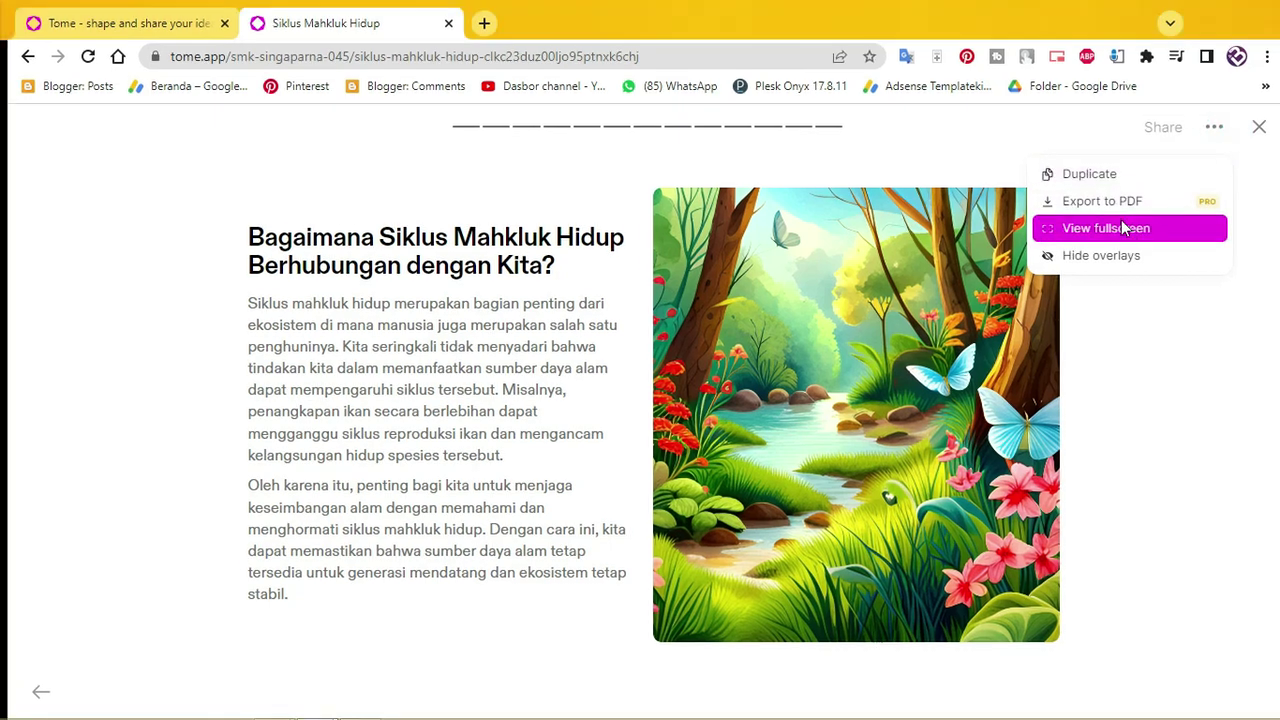
{"action": "left_click", "coordinate": [1098, 221]}
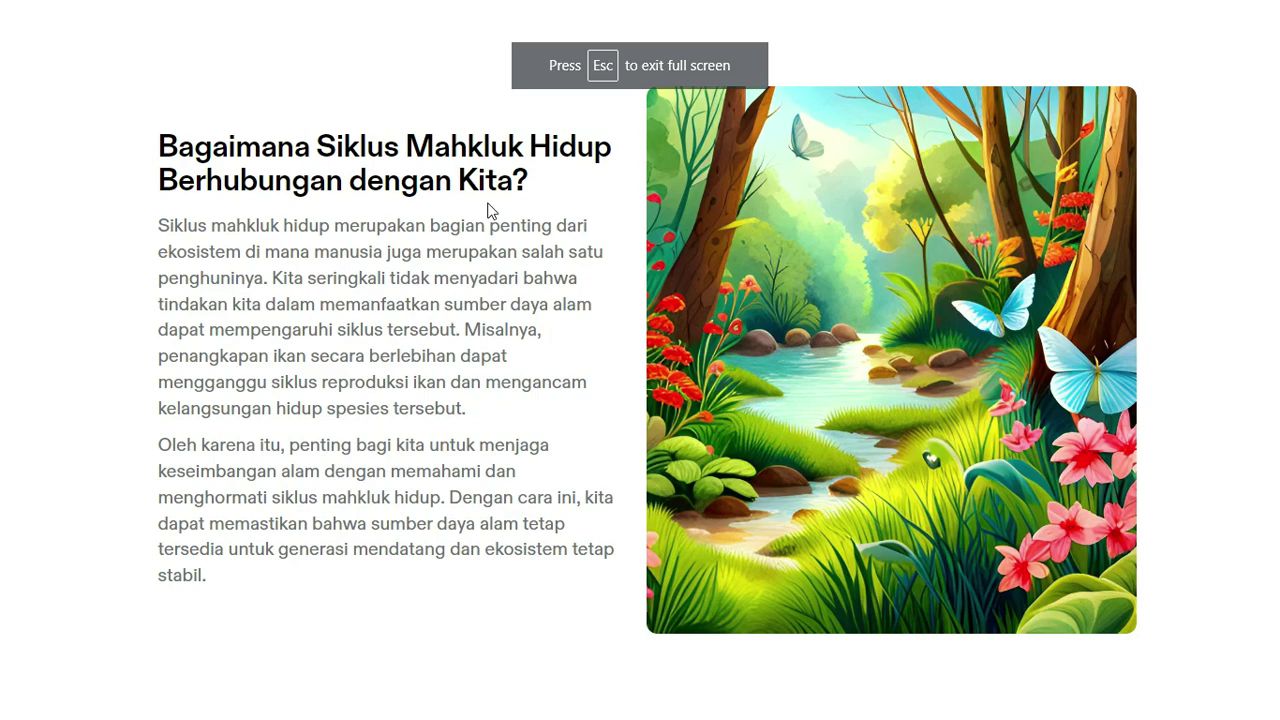
Step: Page back and forth through the slides, stop on 'Apa itu Siklus Mahkluk Hidup?', and exit fullscreen
{"action": "key", "text": "Right"}
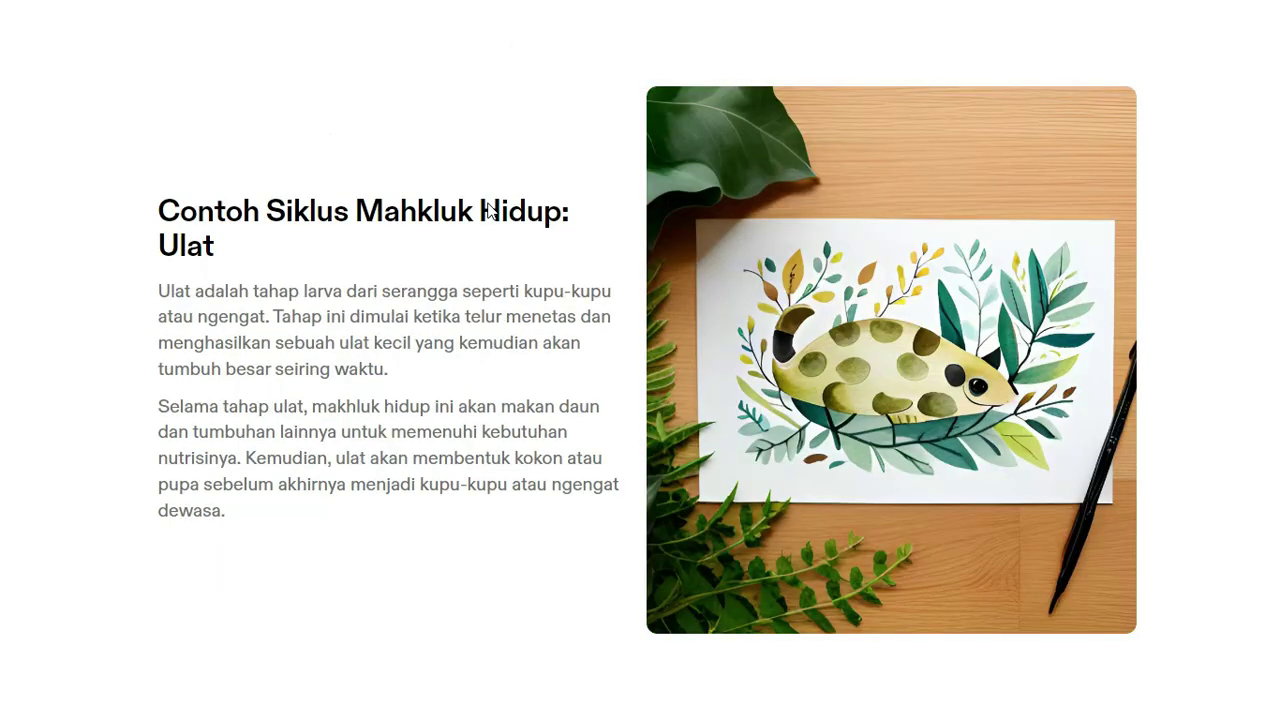
{"action": "key", "text": "Right"}
{"action": "key", "text": "Right"}
{"action": "key", "text": "Right"}
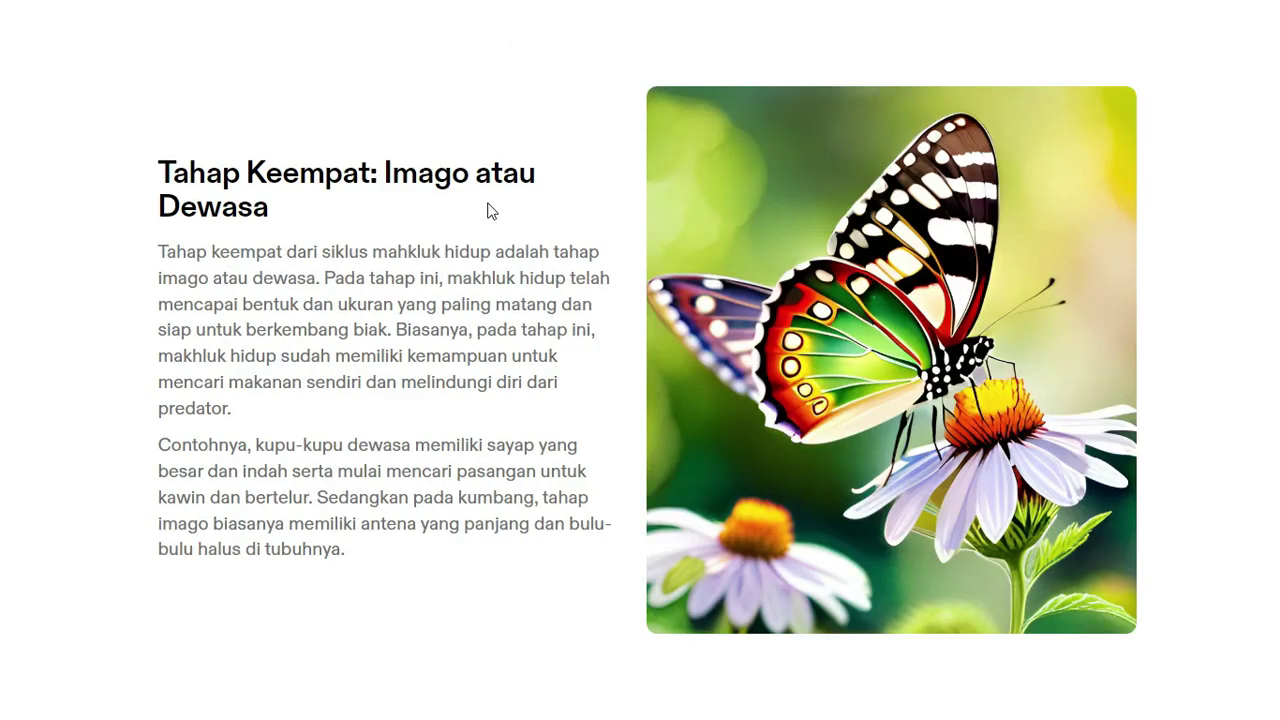
{"action": "key", "text": "Left"}
{"action": "key", "text": "Left"}
{"action": "key", "text": "Right"}
{"action": "key", "text": "Left"}
{"action": "key", "text": "Left"}
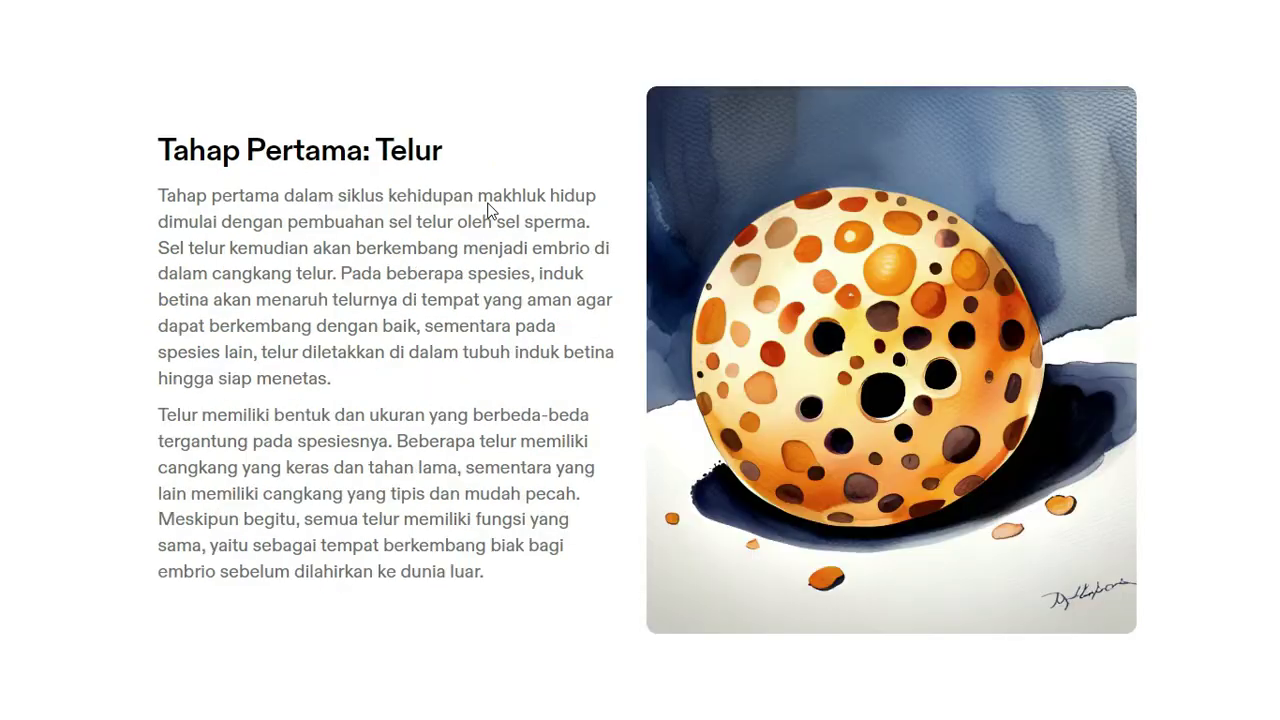
{"action": "key", "text": "Left"}
{"action": "key", "text": "Left"}
{"action": "key", "text": "Left"}
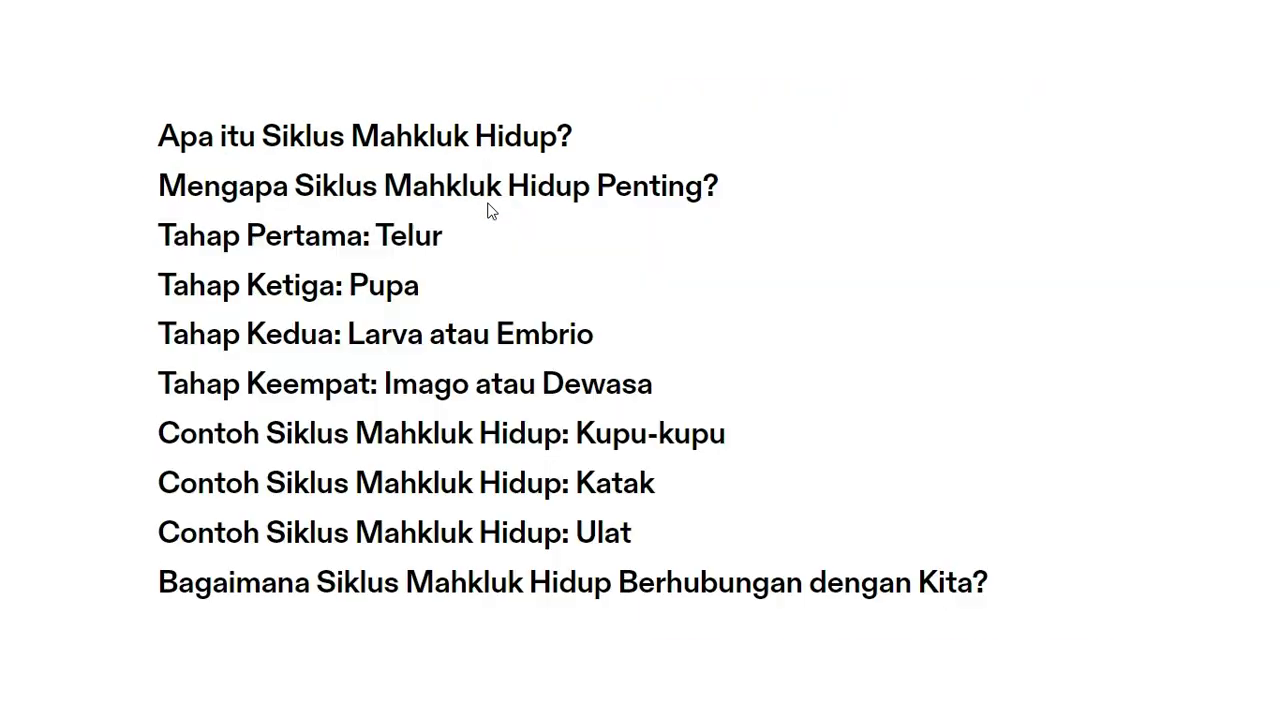
{"action": "key", "text": "Left"}
{"action": "key", "text": "Right"}
{"action": "key", "text": "Right"}
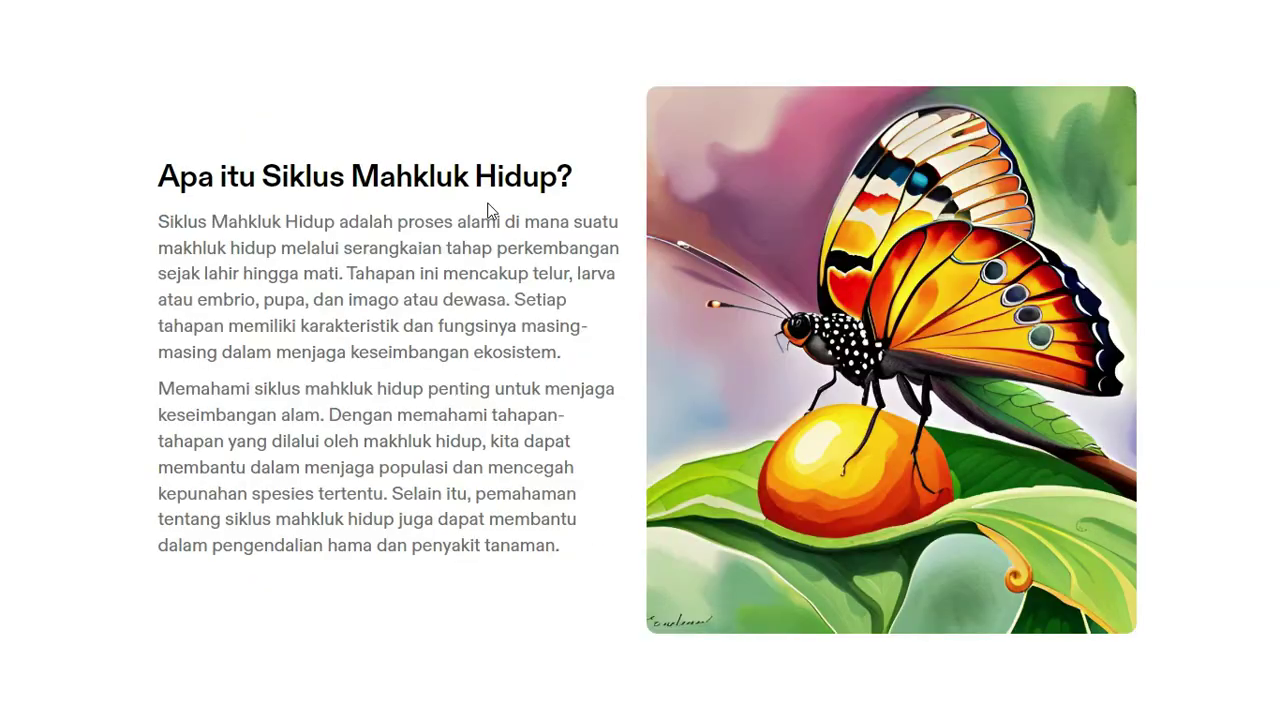
{"action": "key", "text": "Right"}
{"action": "key", "text": "Left"}
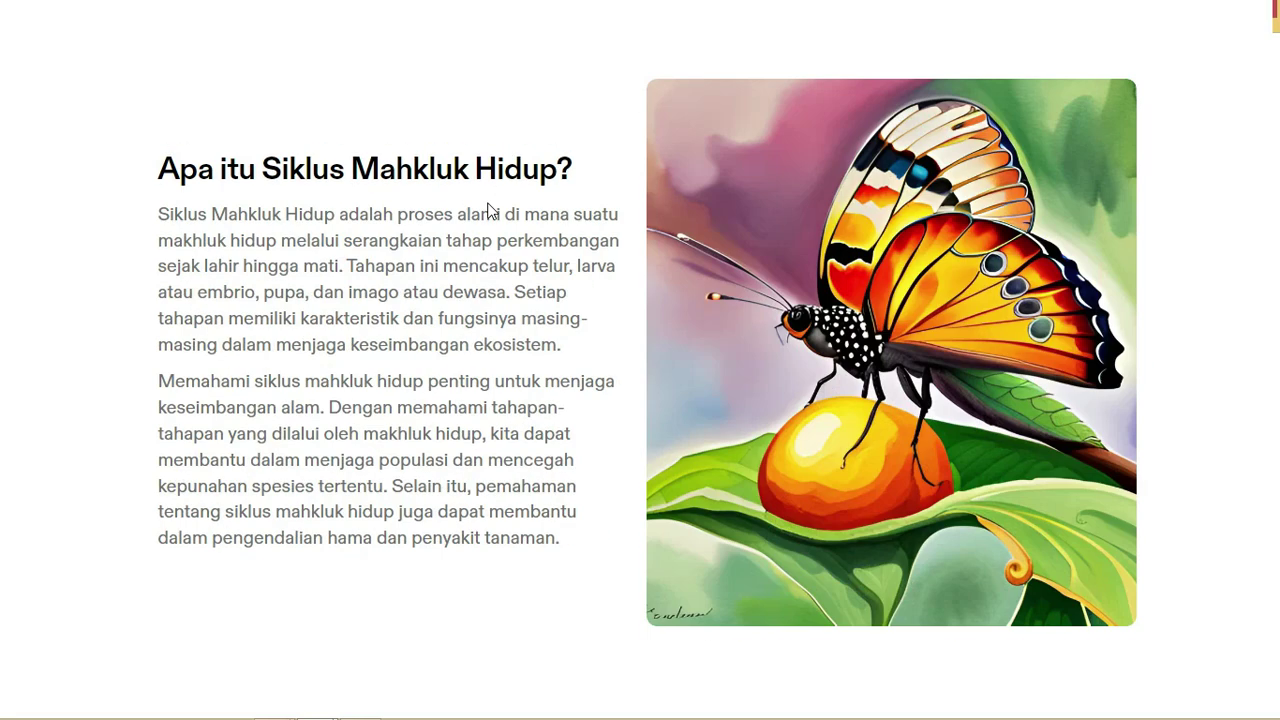
{"action": "key", "text": "Escape"}
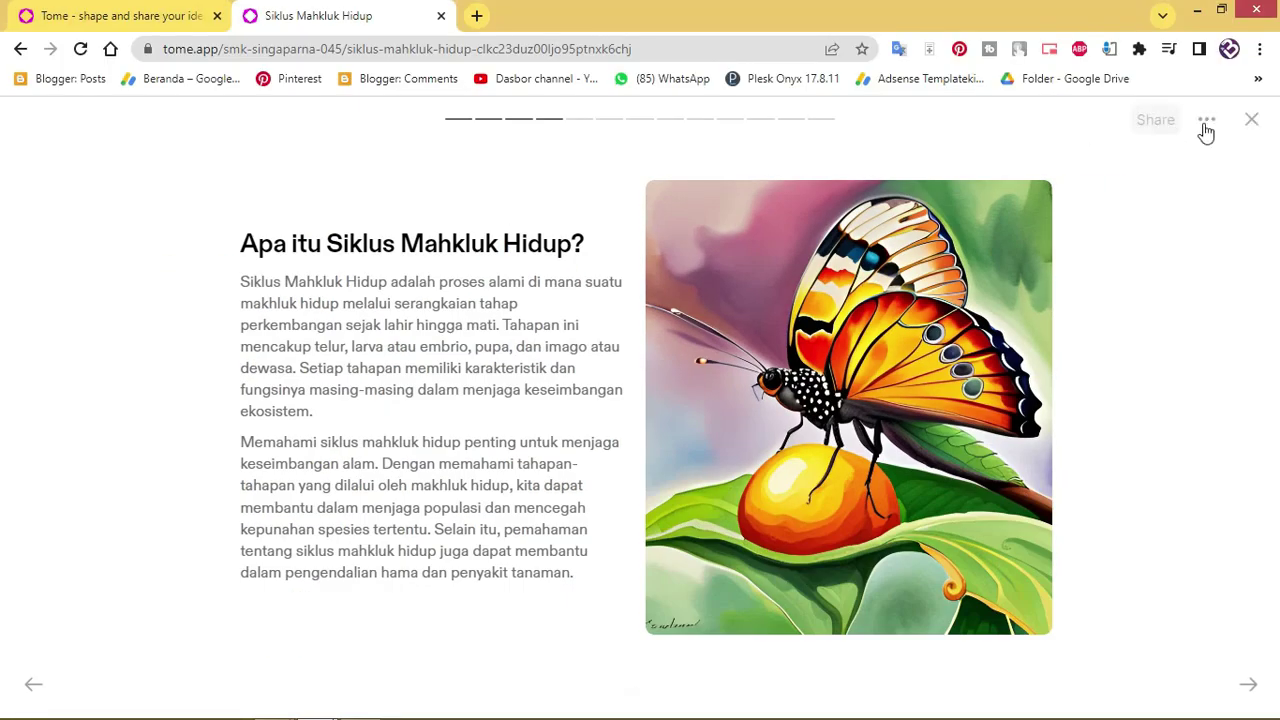
Step: Try exporting the deck as a PDF from the ••• menu, then dismiss the menu
{"action": "left_click", "coordinate": [1212, 124]}
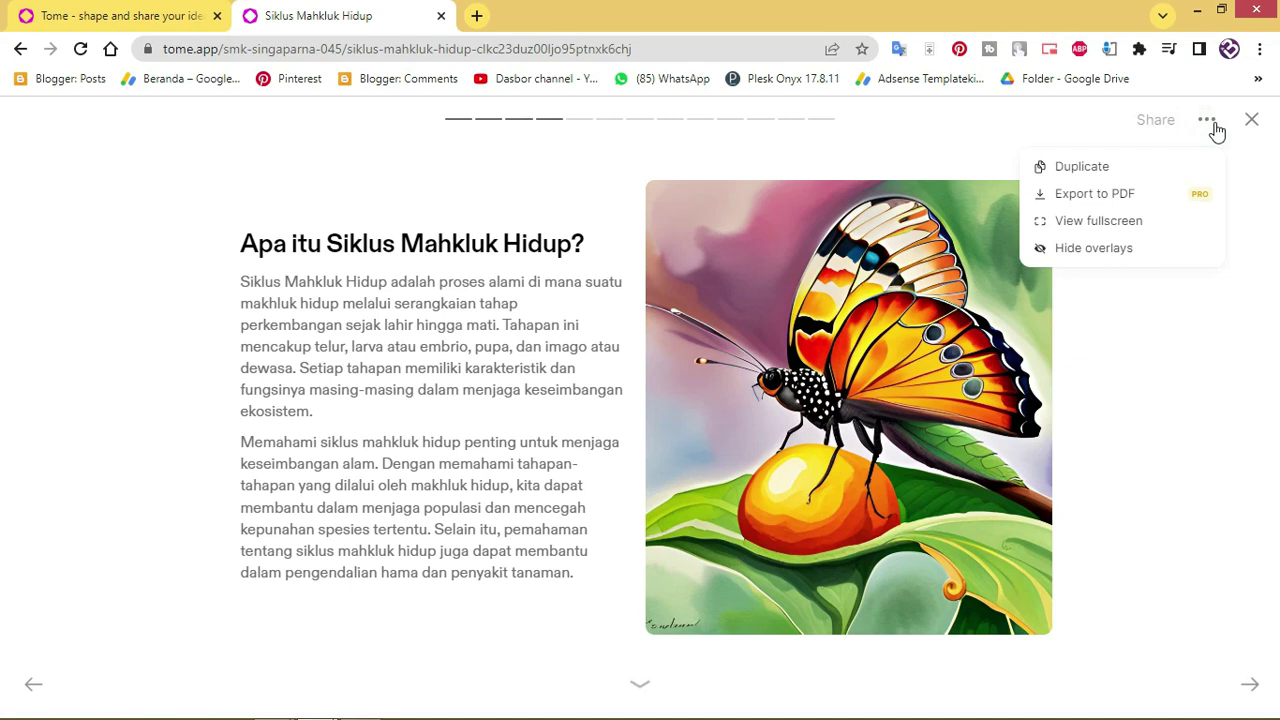
{"action": "left_click", "coordinate": [1146, 205]}
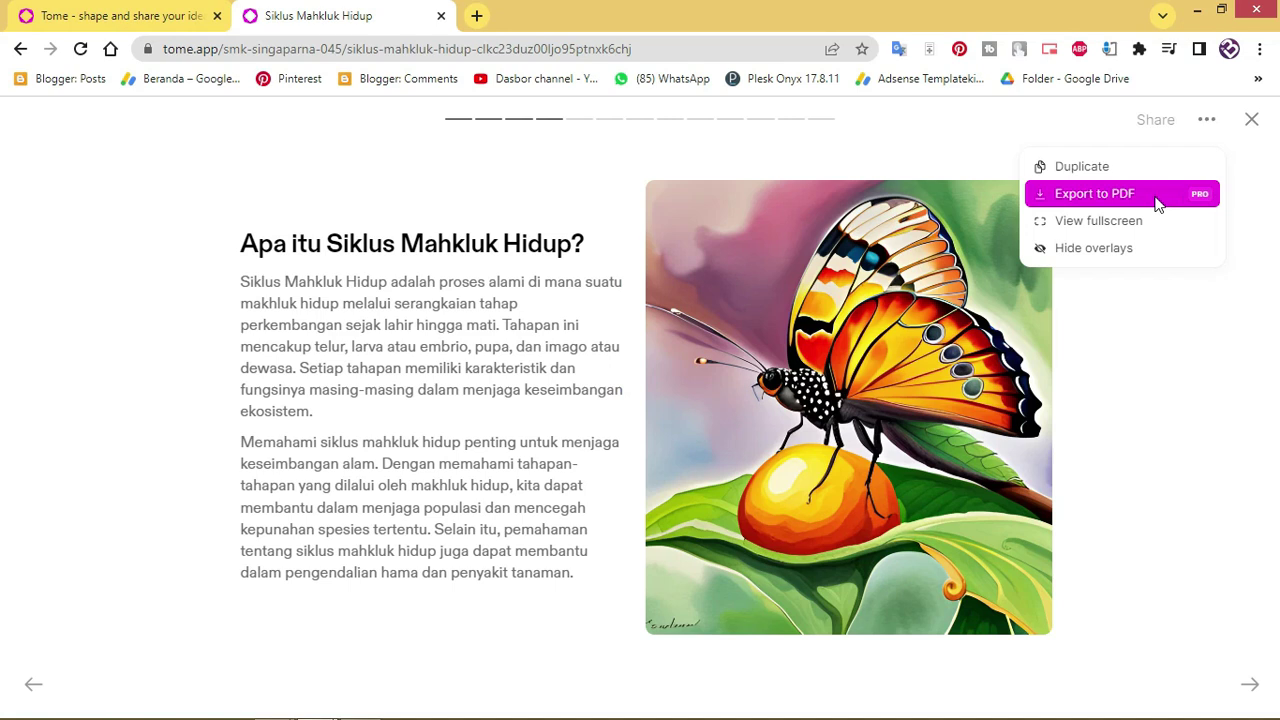
{"action": "left_click", "coordinate": [970, 146]}
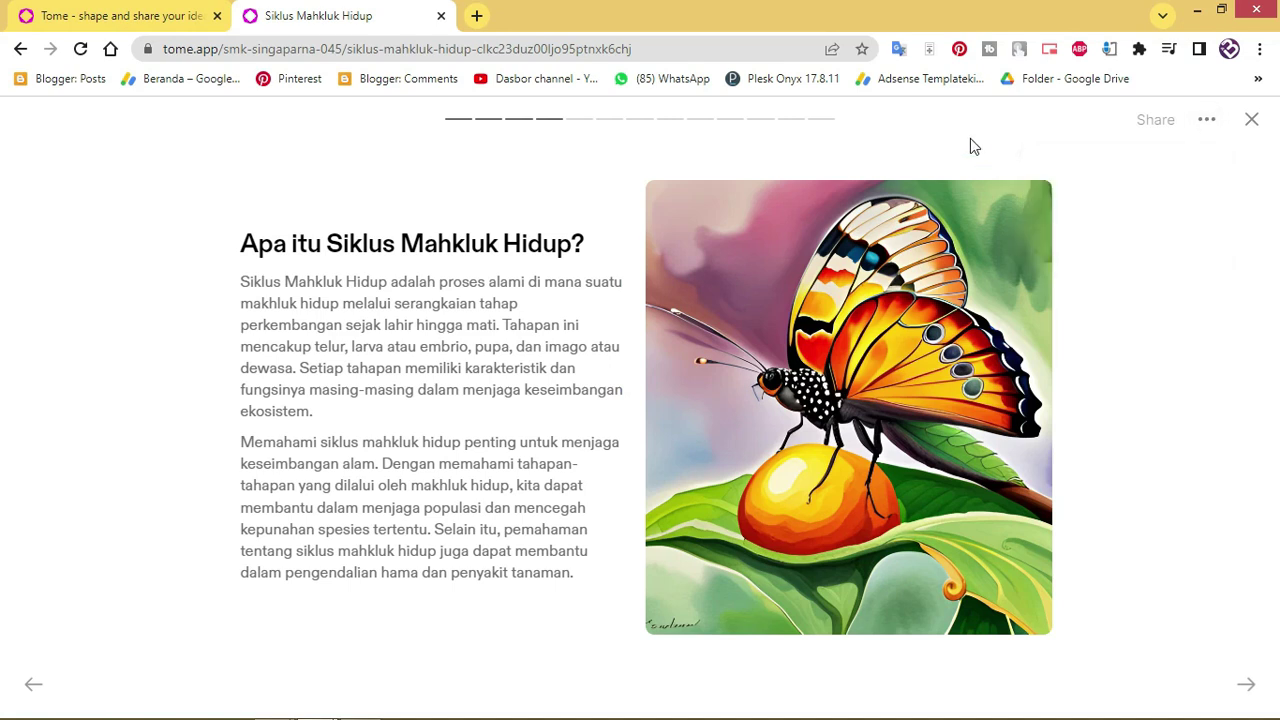
Step: Screenshot the 'Apa itu Siklus Mahkluk Hidup?' slide in fullscreen, then exit and minimize Chrome
{"action": "left_click", "coordinate": [1208, 124]}
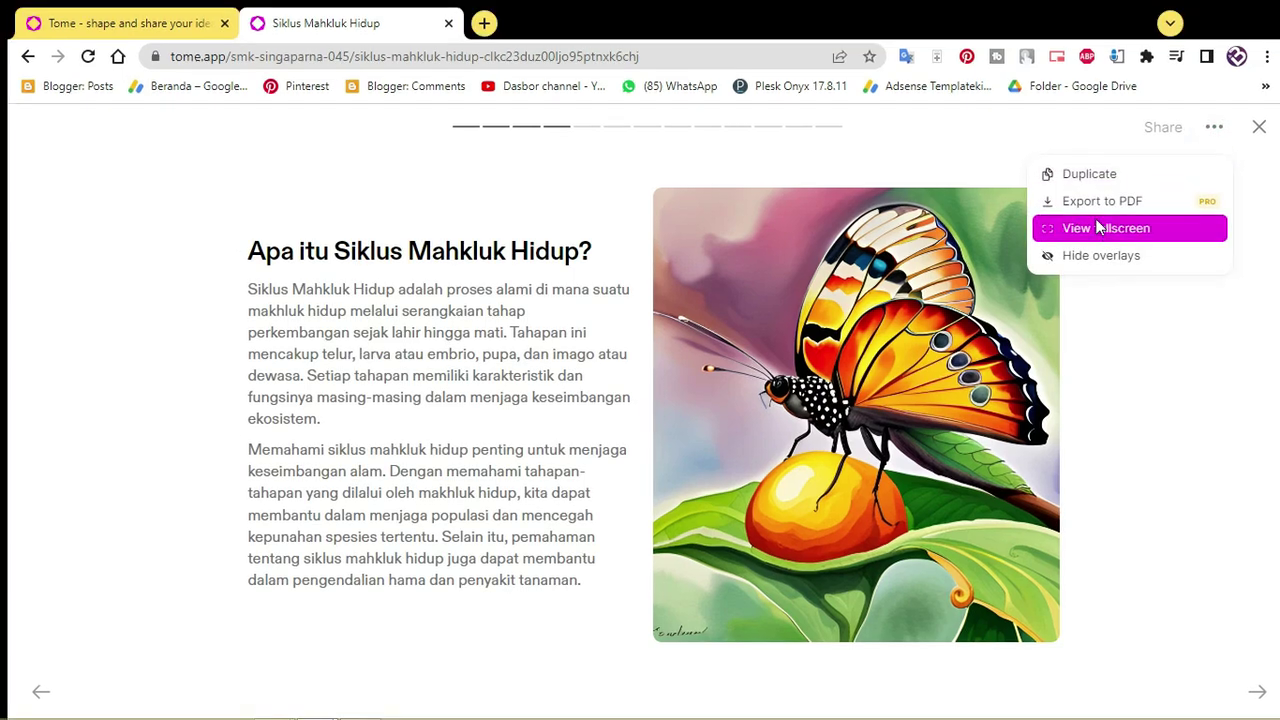
{"action": "left_click", "coordinate": [1096, 220]}
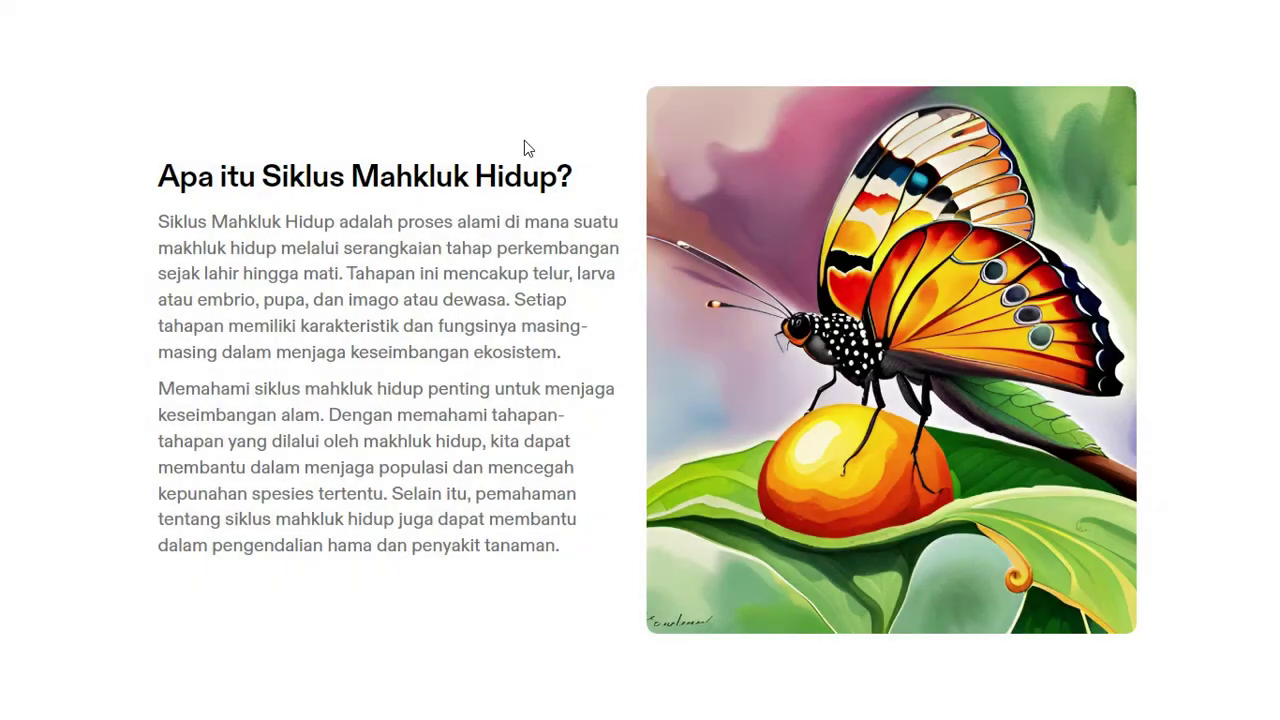
{"action": "key", "text": "Escape"}
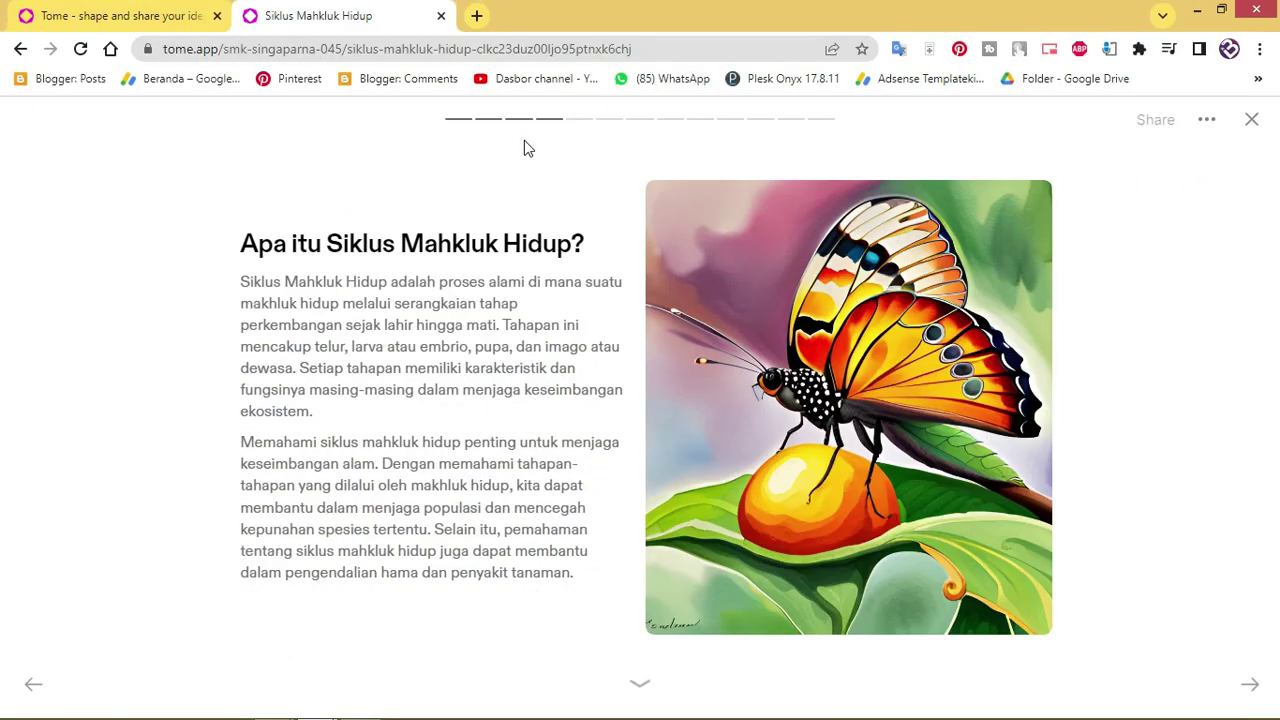
{"action": "left_click", "coordinate": [1197, 10]}
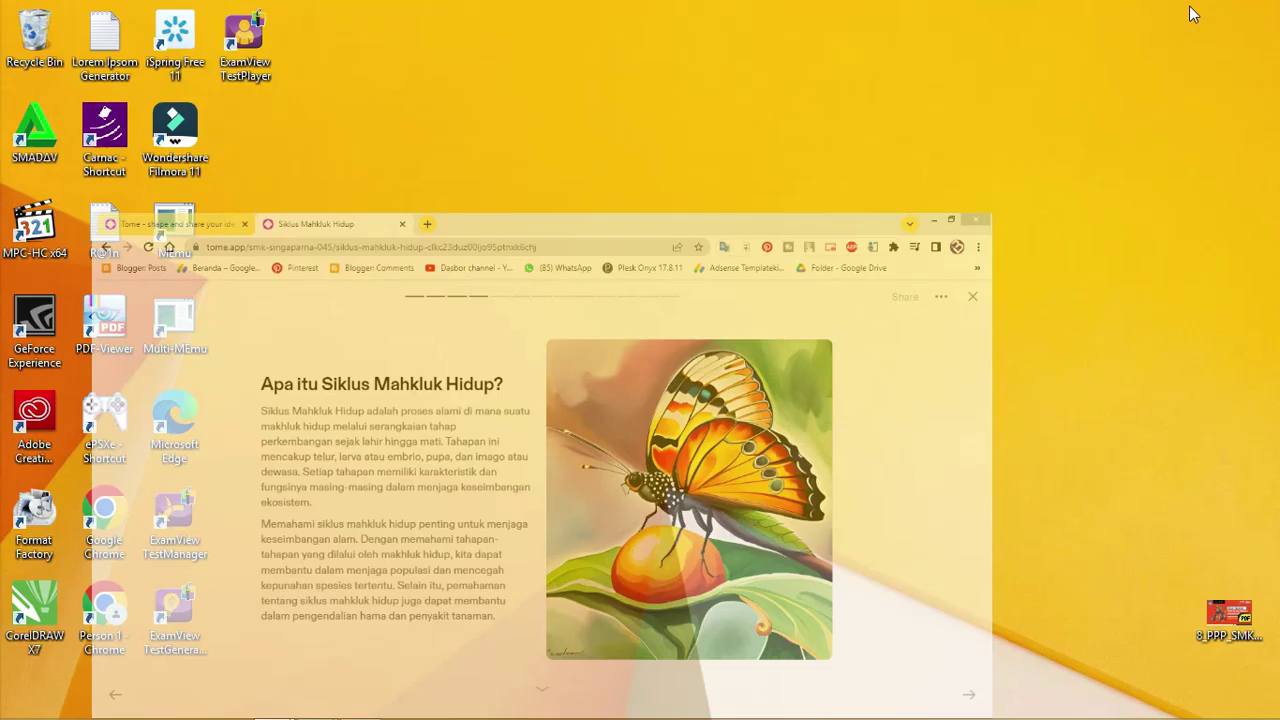
Step: Open Screenshot (158) from Pictures > Screenshots in File Explorer
{"action": "key", "text": "super+e"}
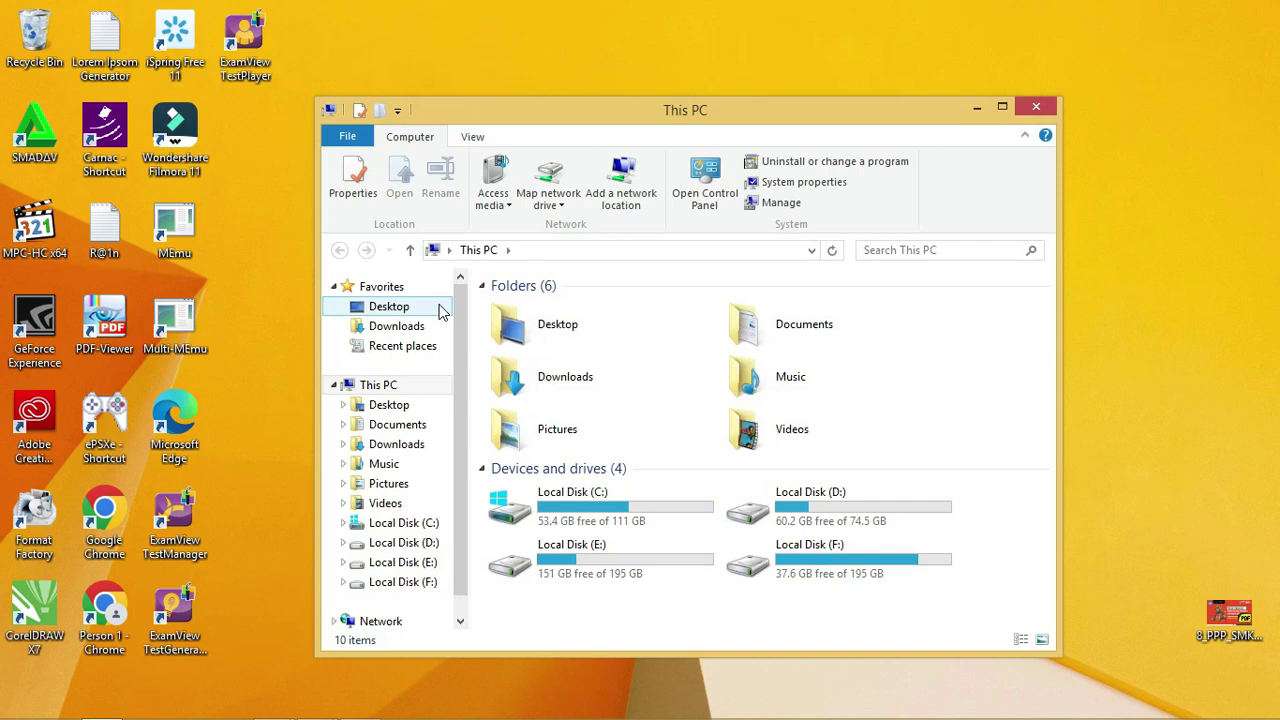
{"action": "left_click", "coordinate": [401, 484]}
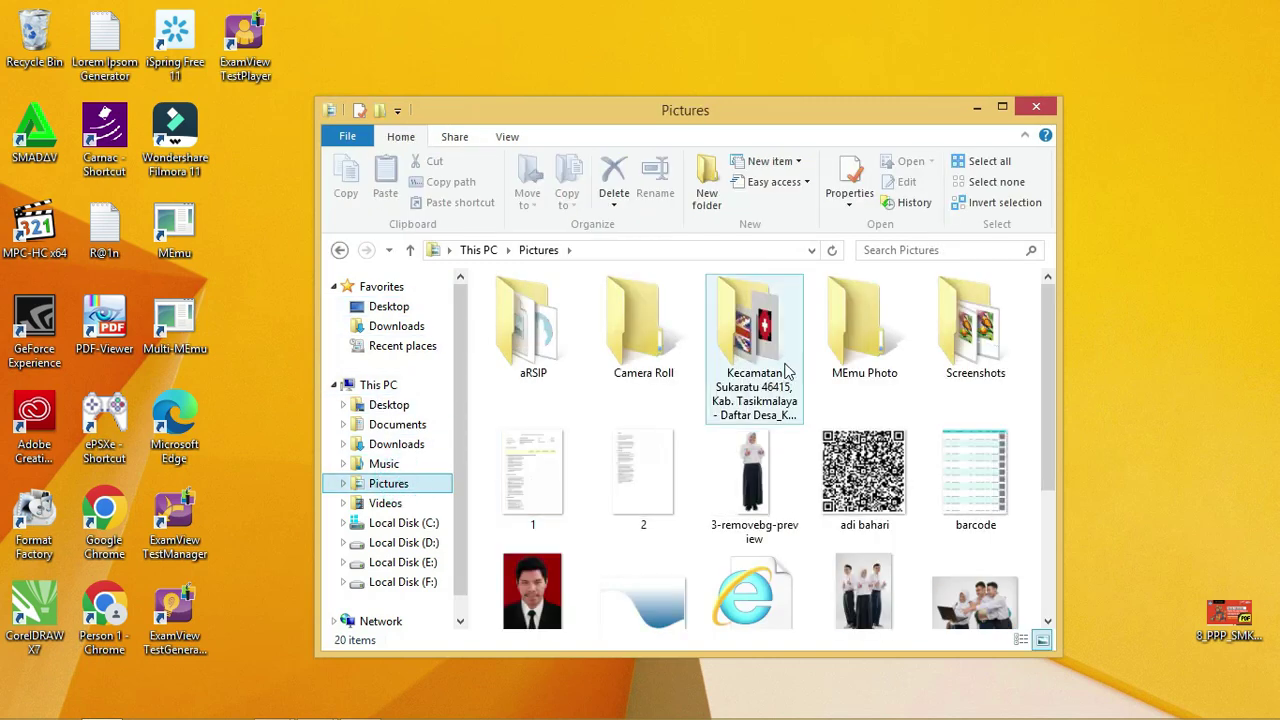
{"action": "double_click", "coordinate": [962, 322]}
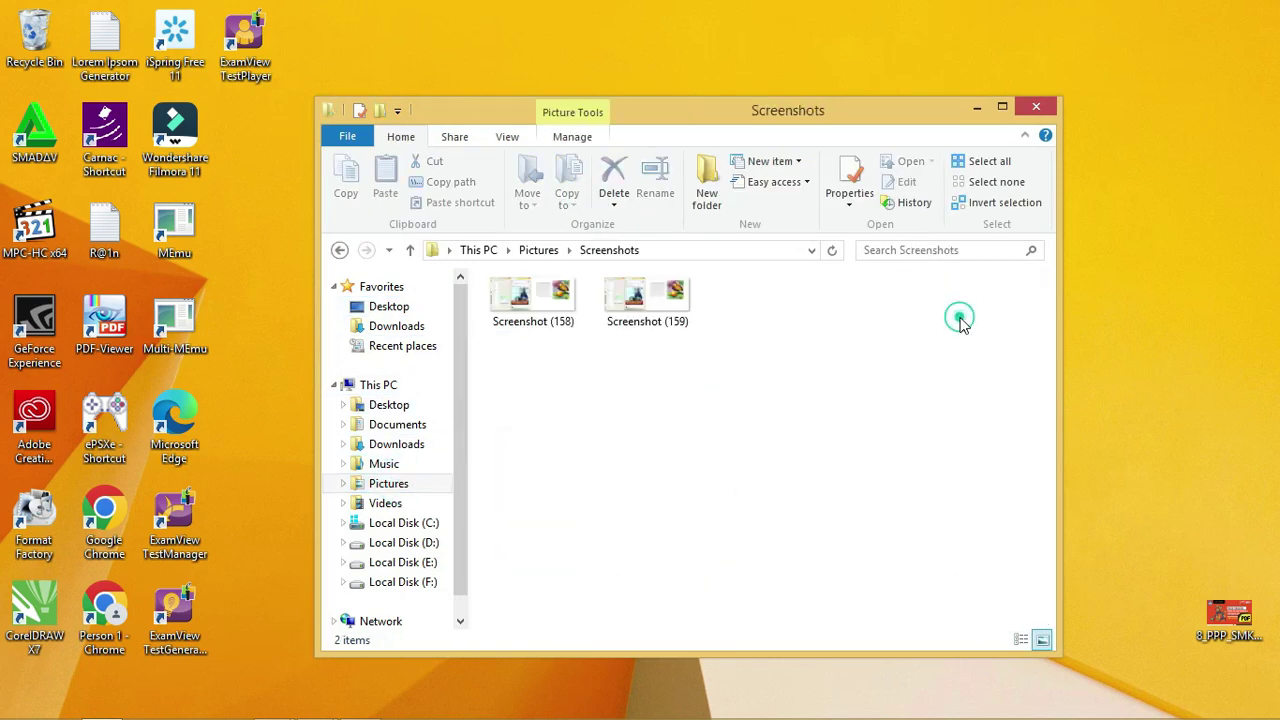
{"action": "left_click", "coordinate": [555, 302]}
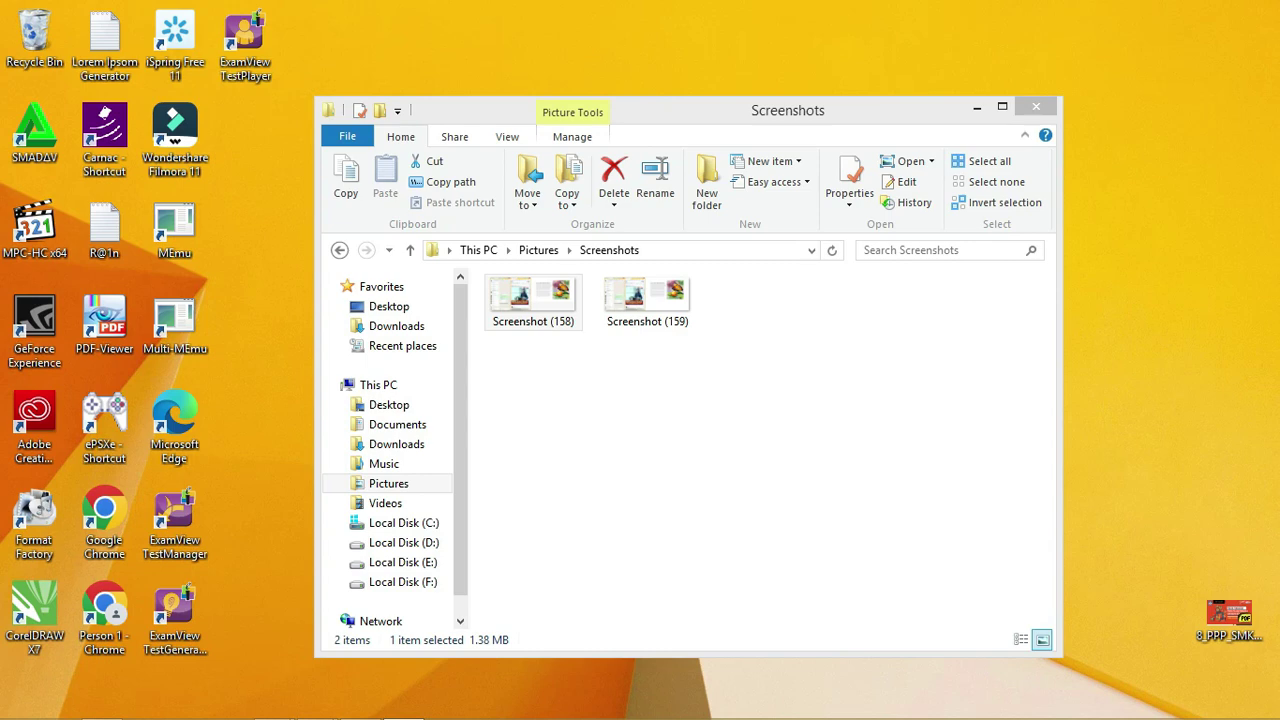
{"action": "key", "text": "Return"}
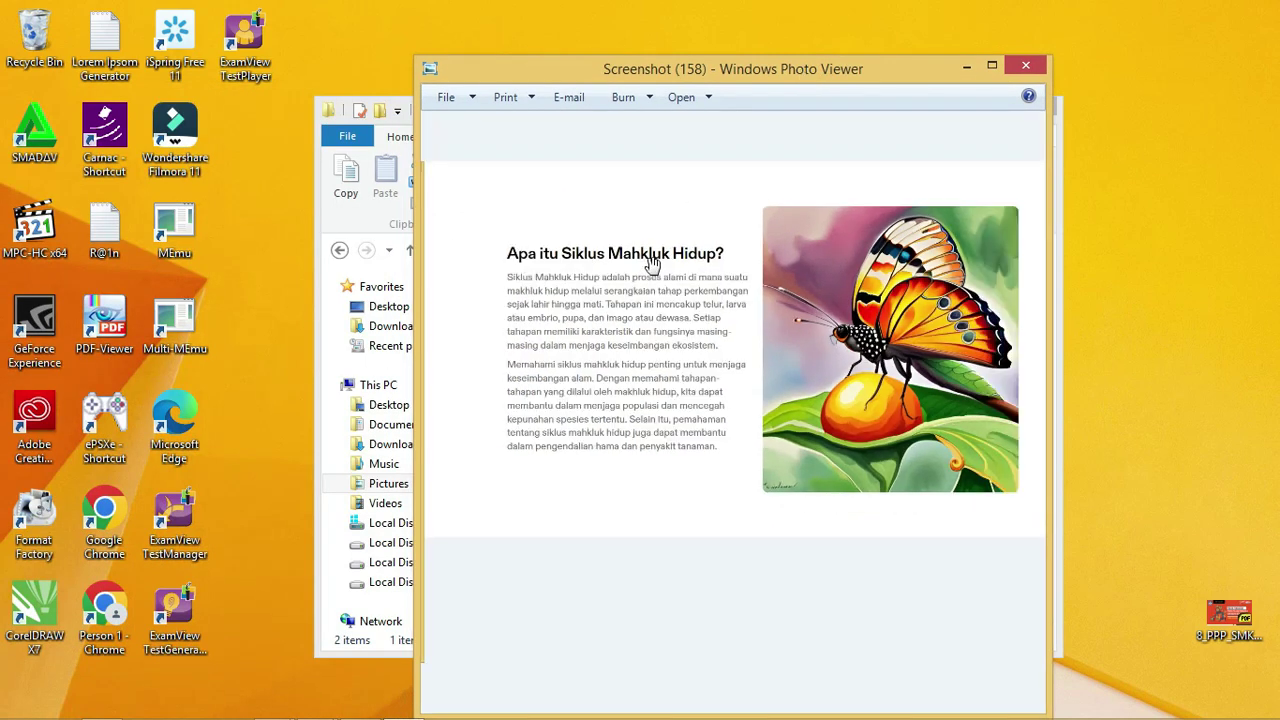
Step: Zoom and pan around Screenshot (158), then close the photo viewer
{"action": "left_click_drag", "start_coordinate": [648, 345], "coordinate": [578, 348]}
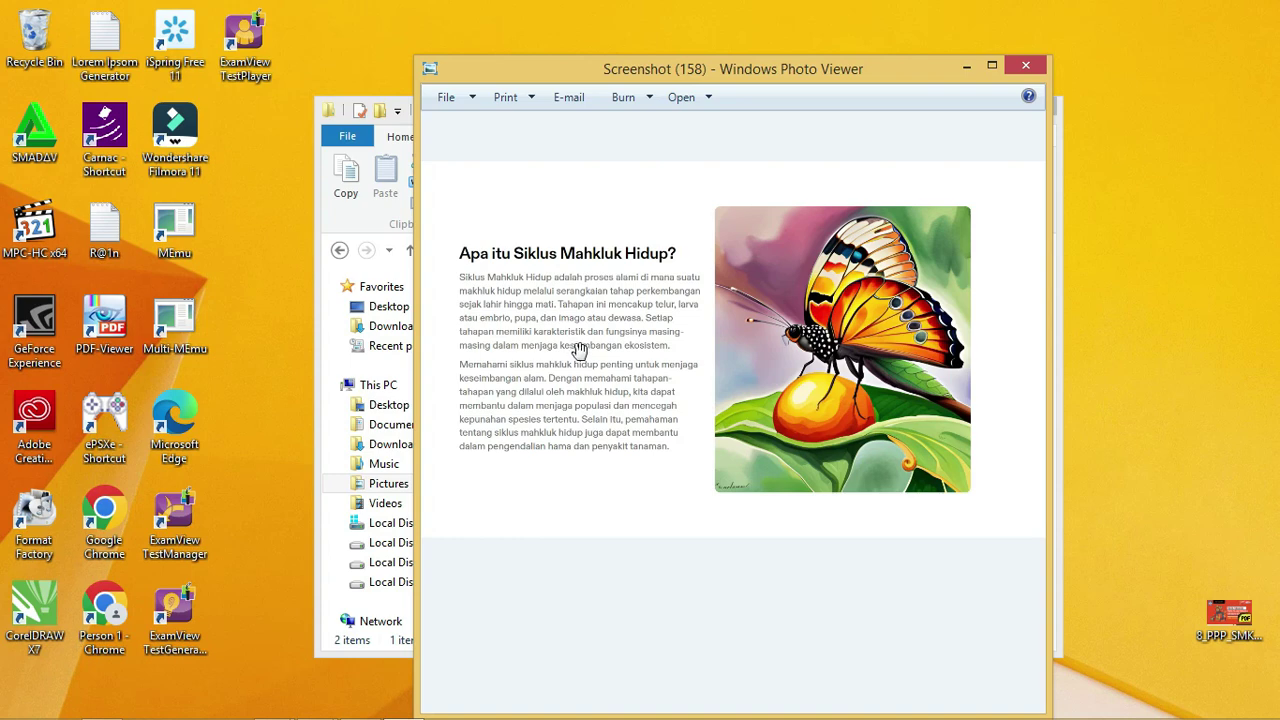
{"action": "scroll", "coordinate": [585, 350], "scroll_direction": "up", "scroll_amount": 2}
{"action": "scroll", "coordinate": [612, 343], "scroll_direction": "down", "scroll_amount": 1}
{"action": "scroll", "coordinate": [622, 330], "scroll_direction": "up", "scroll_amount": 1}
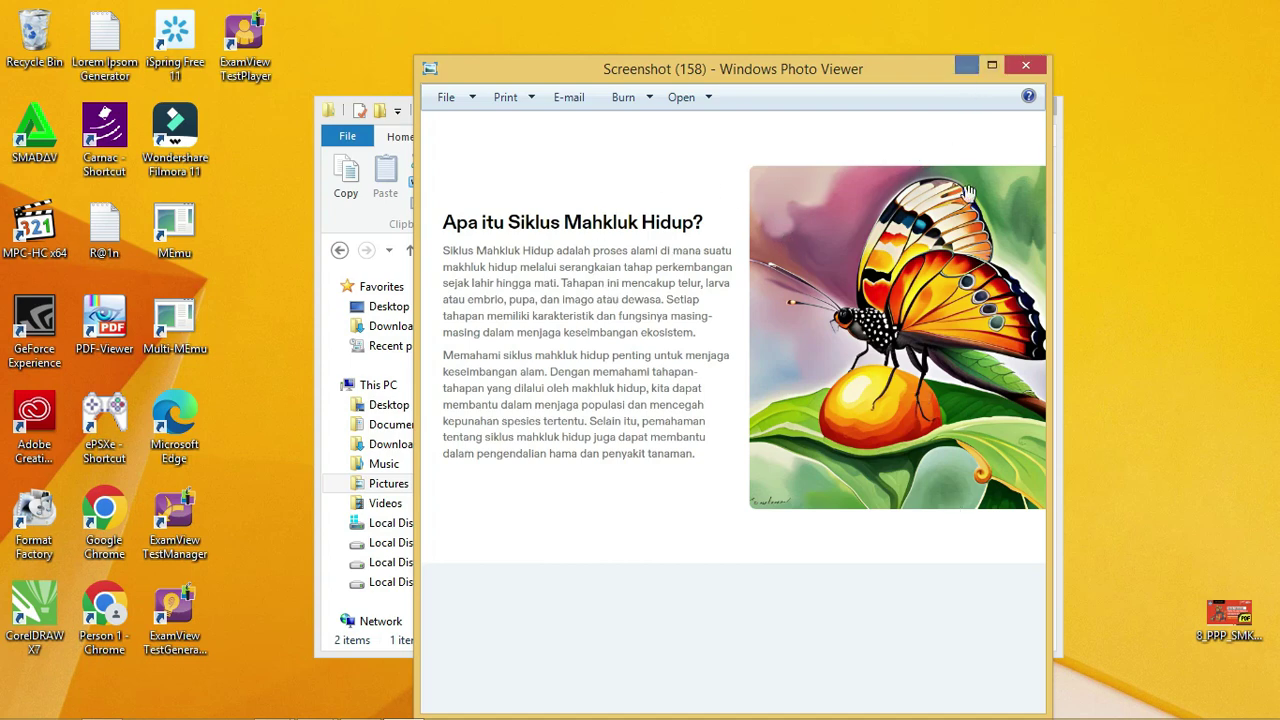
{"action": "left_click", "coordinate": [1025, 65]}
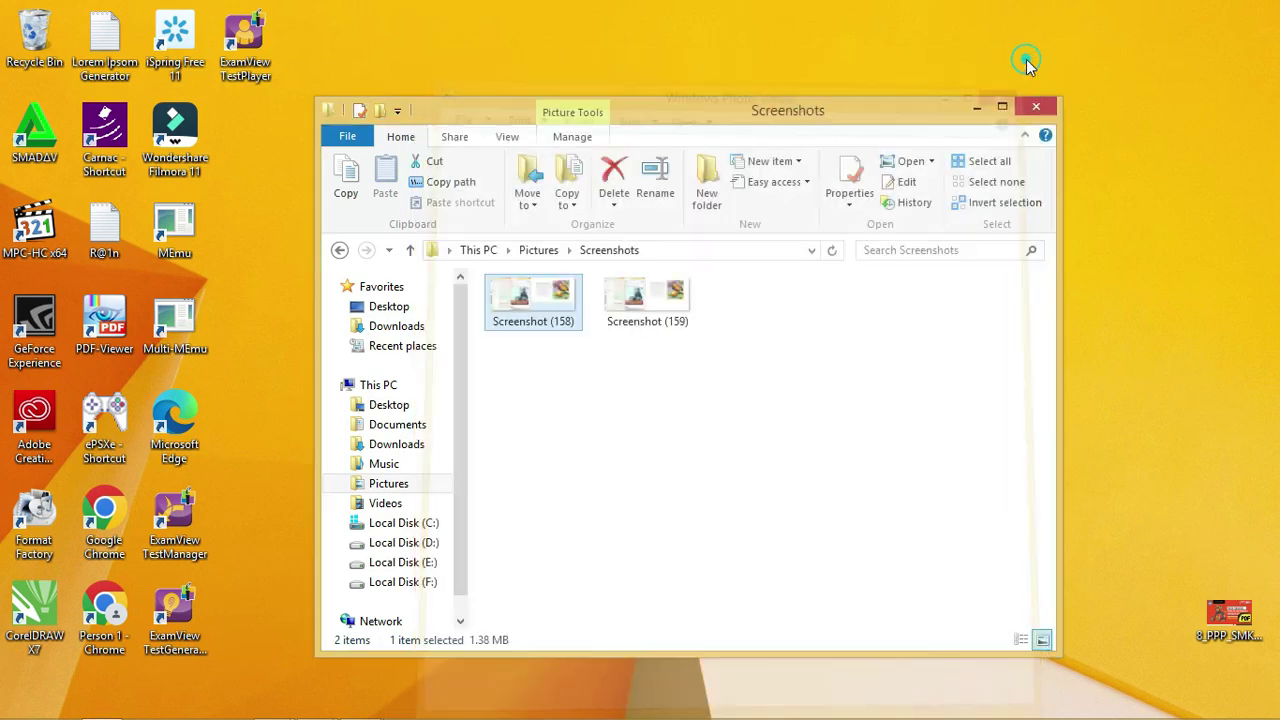
Step: Open Screenshot (159), zoom and pan it, then close the viewer and Screenshots window
{"action": "double_click", "coordinate": [633, 295]}
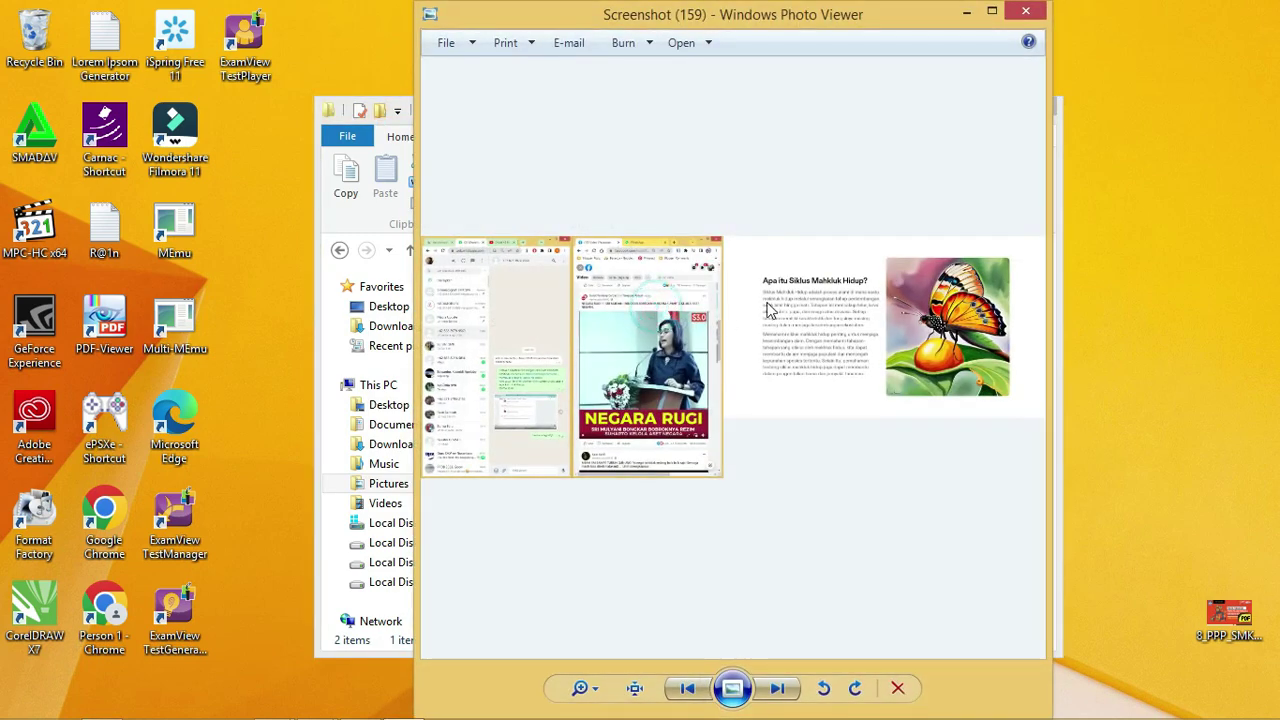
{"action": "scroll", "coordinate": [711, 257], "scroll_direction": "up", "scroll_amount": 1}
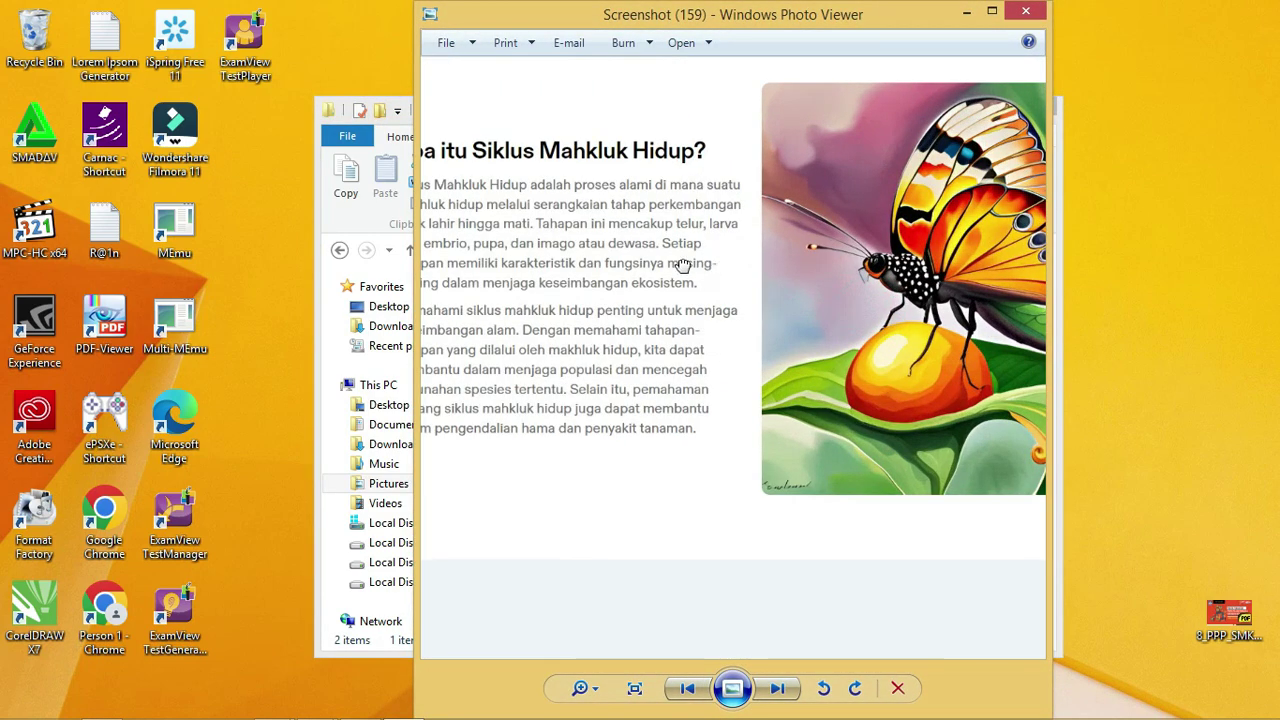
{"action": "left_click_drag", "start_coordinate": [680, 263], "coordinate": [733, 268]}
{"action": "scroll", "coordinate": [735, 265], "scroll_direction": "down", "scroll_amount": 1}
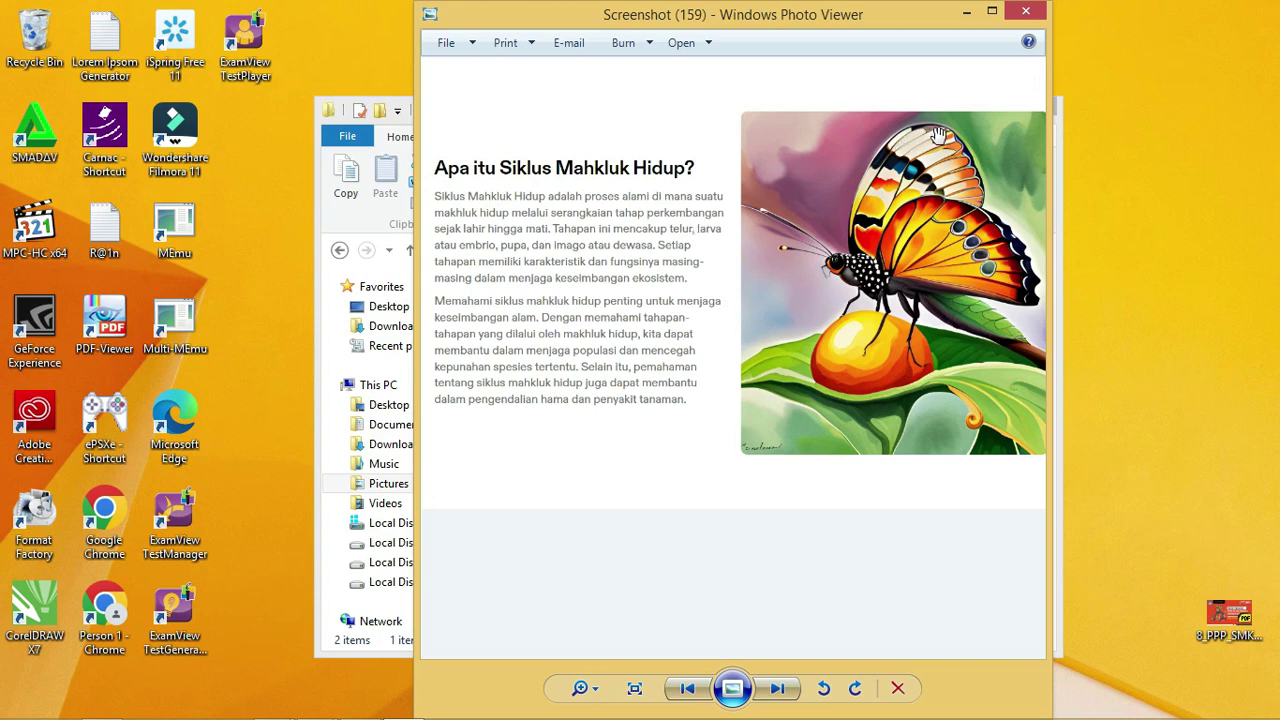
{"action": "left_click", "coordinate": [1026, 11]}
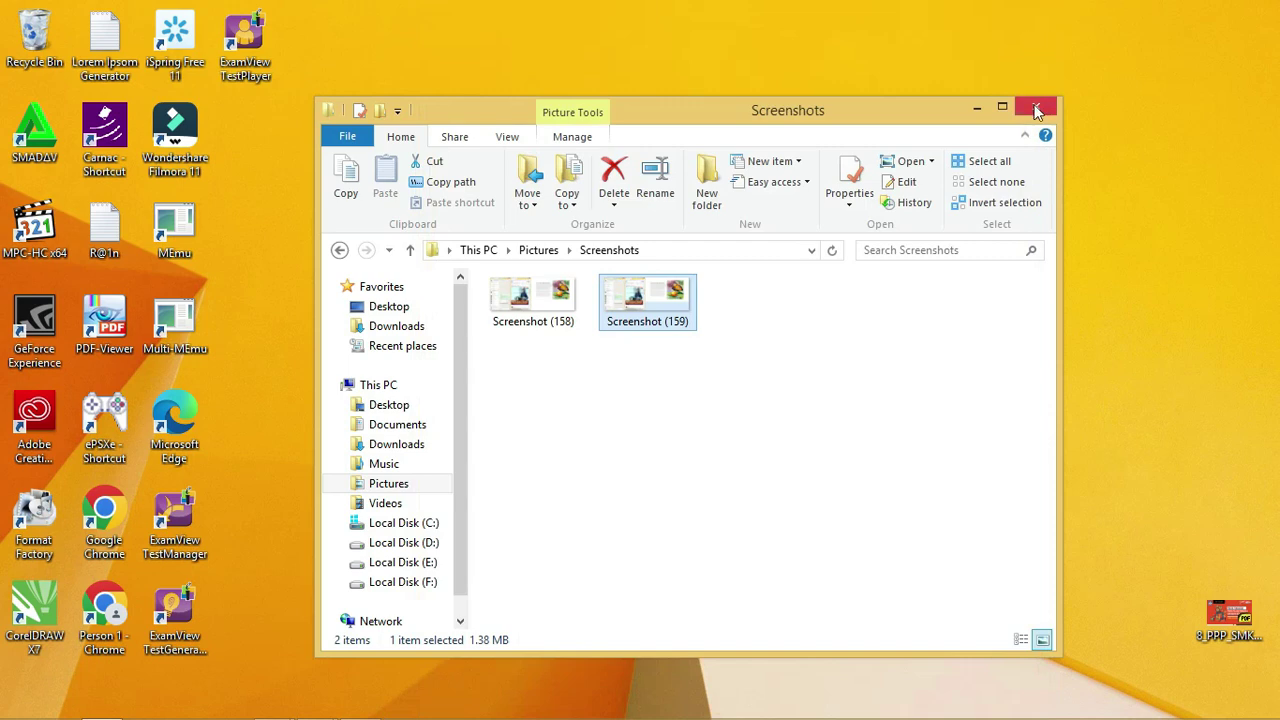
{"action": "left_click", "coordinate": [976, 108]}
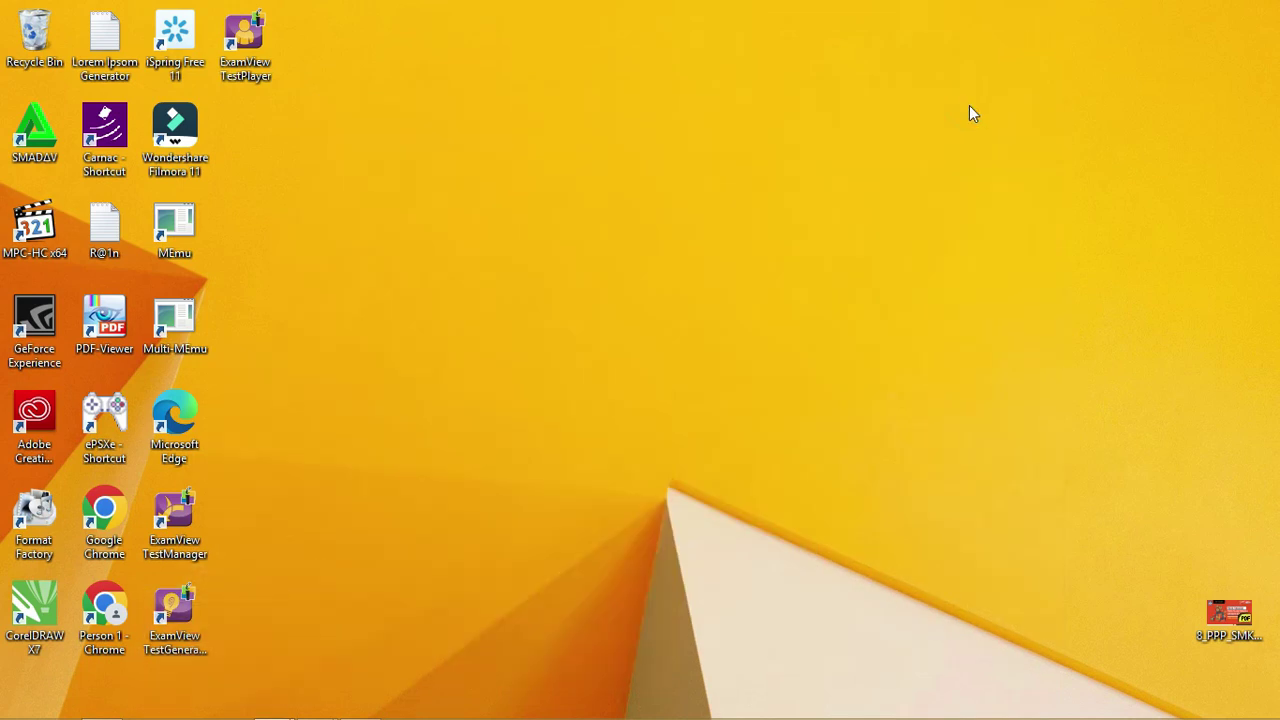